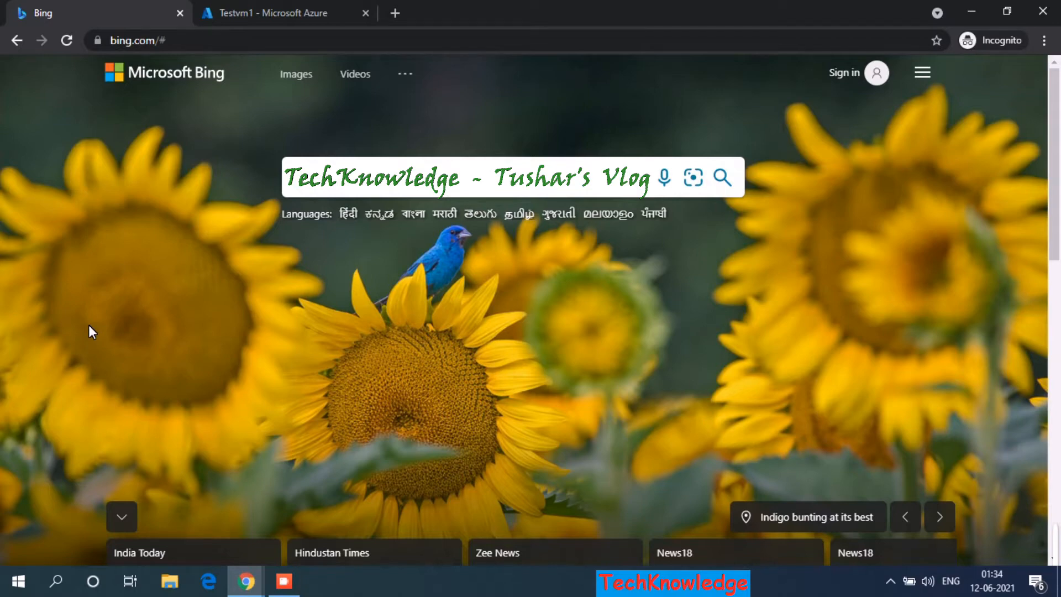
# Step: Switch to the Azure portal and review the extensions installed on the Testvm1 virtual machine
pyautogui.click(254, 4)
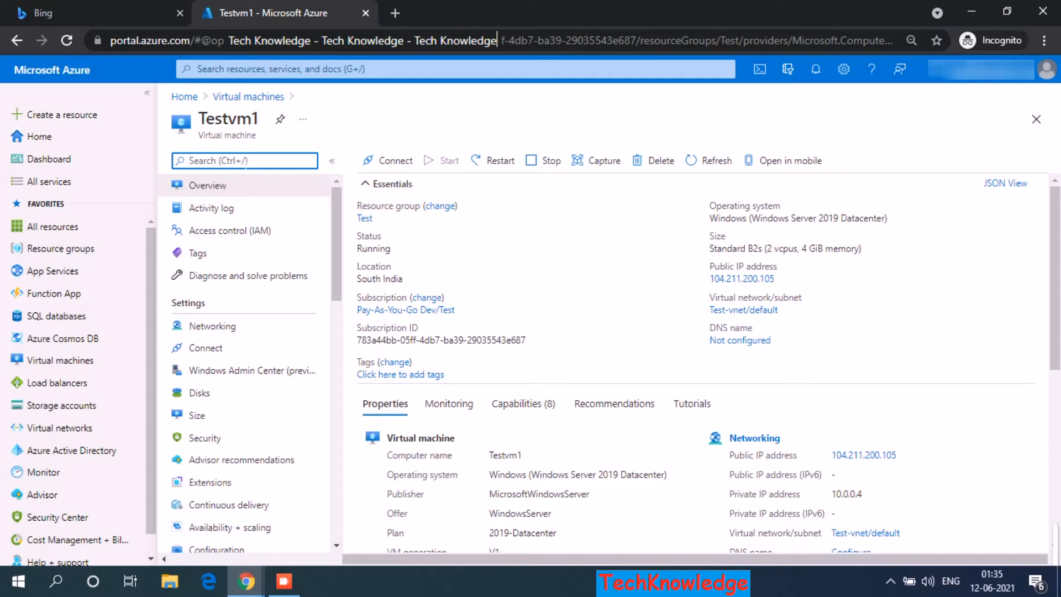
pyautogui.write('extens')
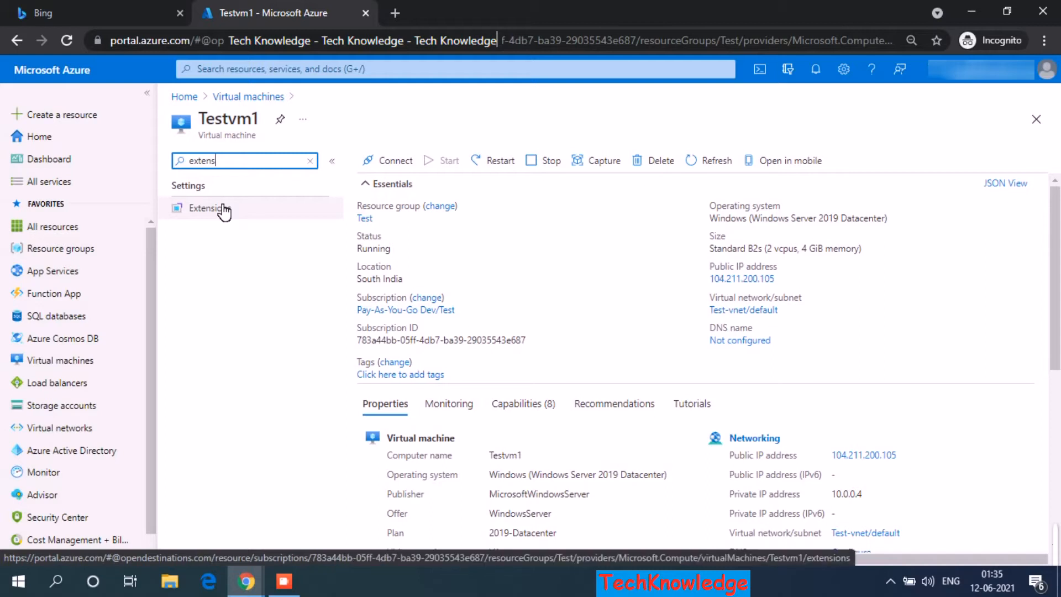
pyautogui.click(223, 209)
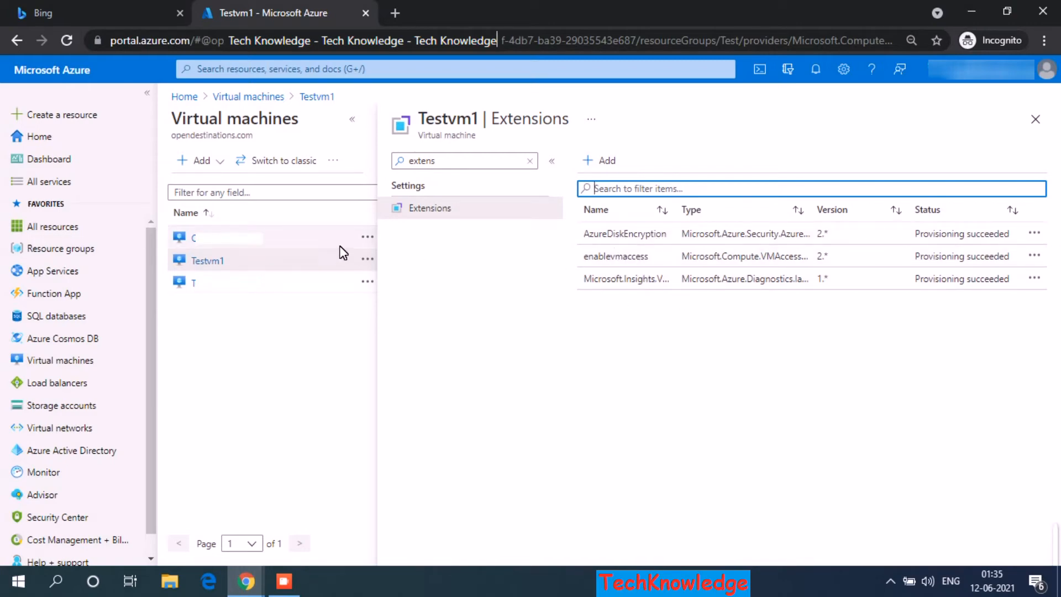
# Step: Reopen Testvm1 from the virtual machines list and go to Update management through its Guest + host updates
pyautogui.click(1035, 119)
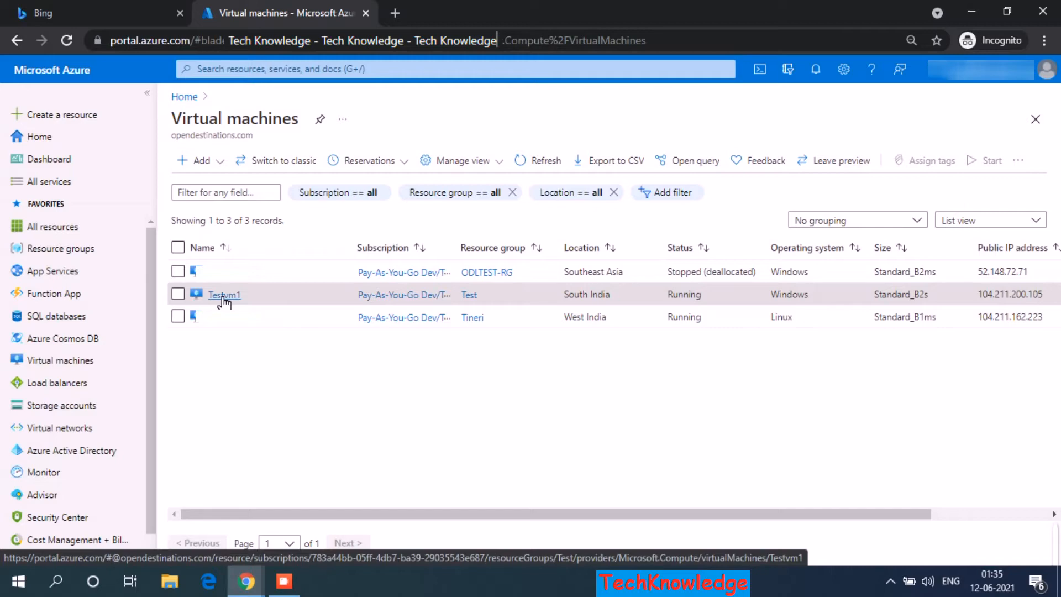
pyautogui.click(223, 296)
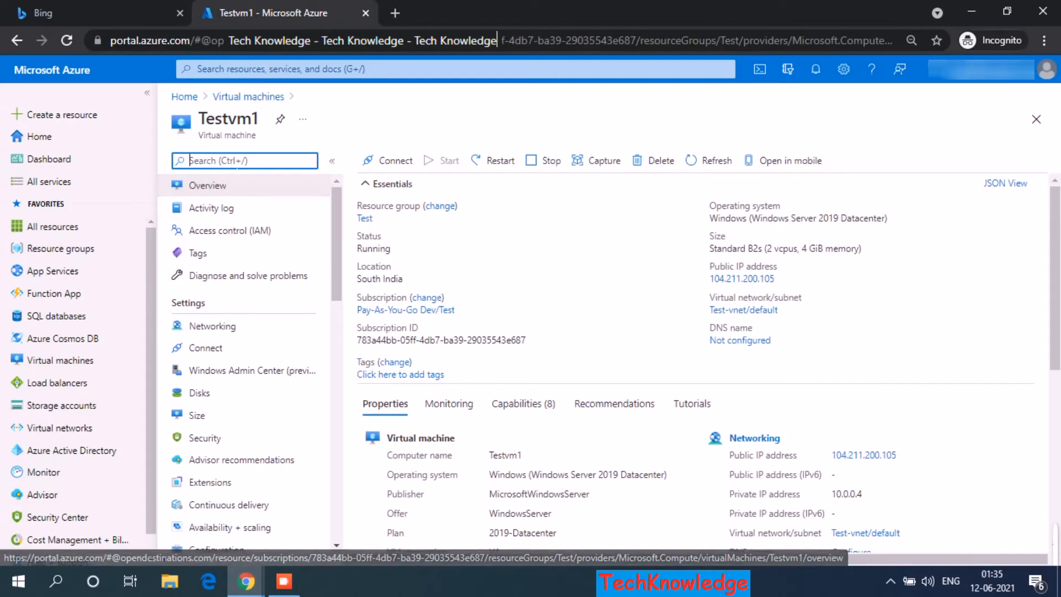
pyautogui.write('upda')
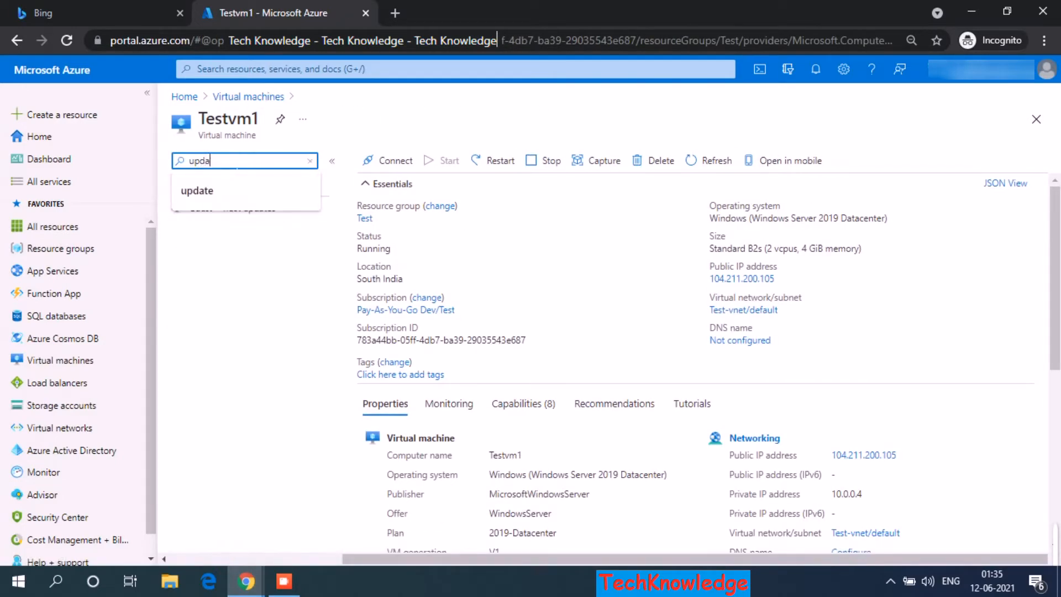
pyautogui.click(227, 294)
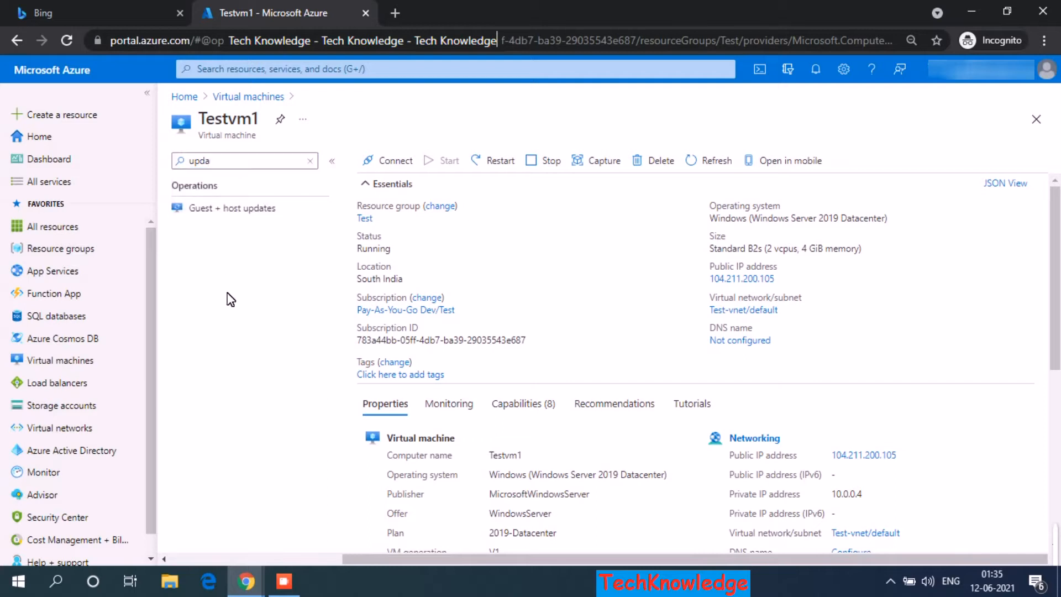
pyautogui.click(227, 210)
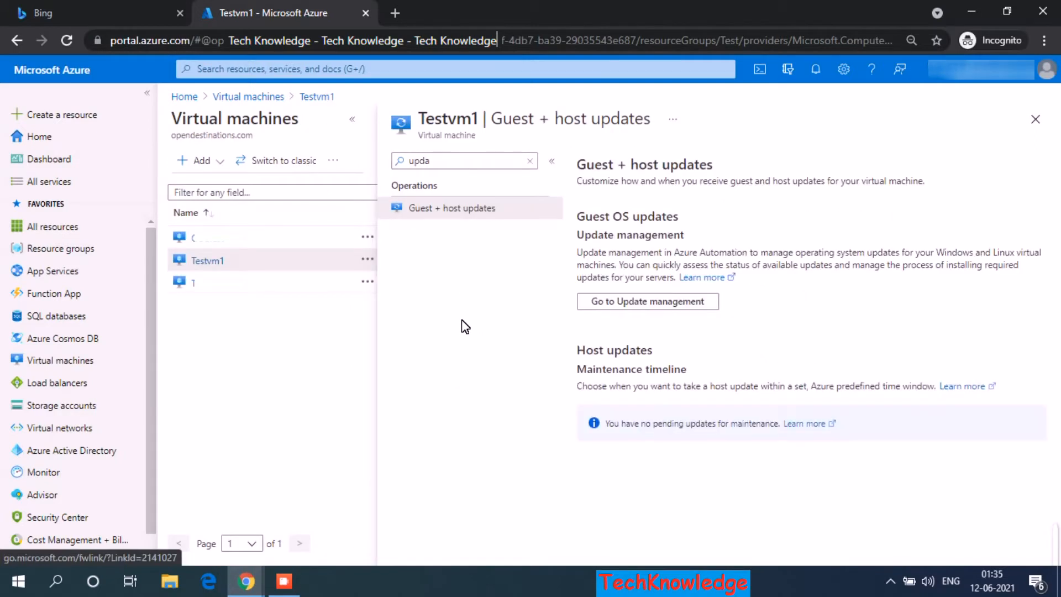
pyautogui.click(631, 302)
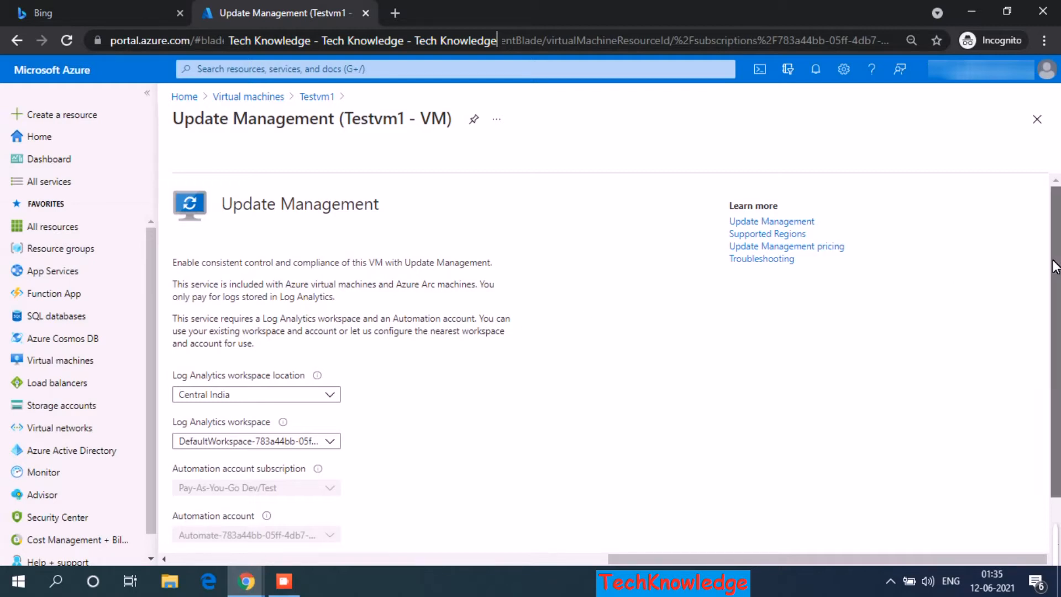
# Step: Read the Update Management requirements and enable the service for Testvm1 with the Central India Log Analytics workspace location
pyautogui.moveTo(1055, 267); pyautogui.dragTo(1054, 298)
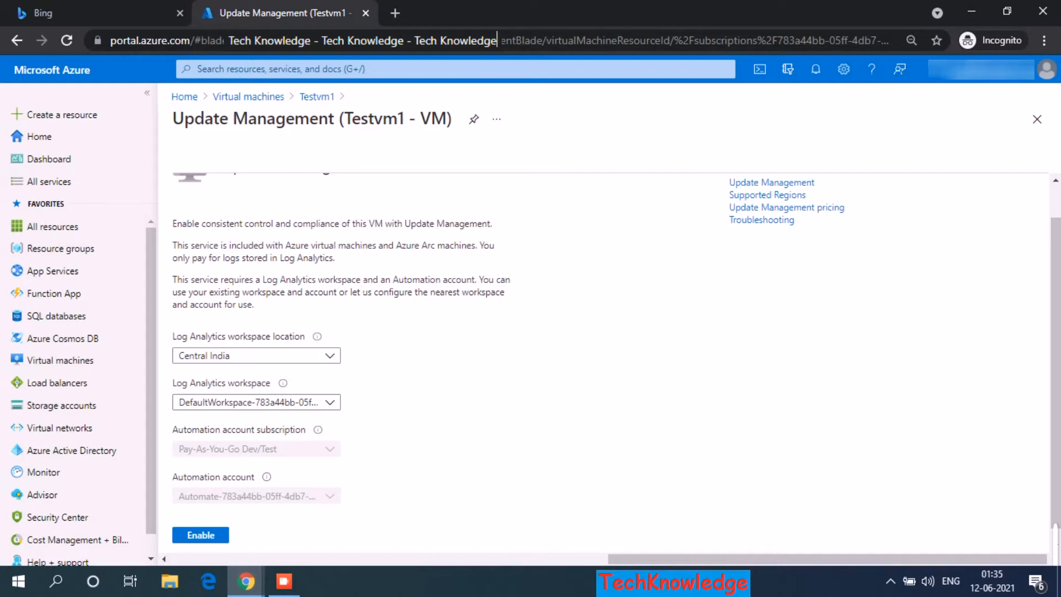
pyautogui.moveTo(213, 292); pyautogui.dragTo(276, 292)
pyautogui.click(276, 293)
pyautogui.moveTo(338, 292); pyautogui.dragTo(422, 292)
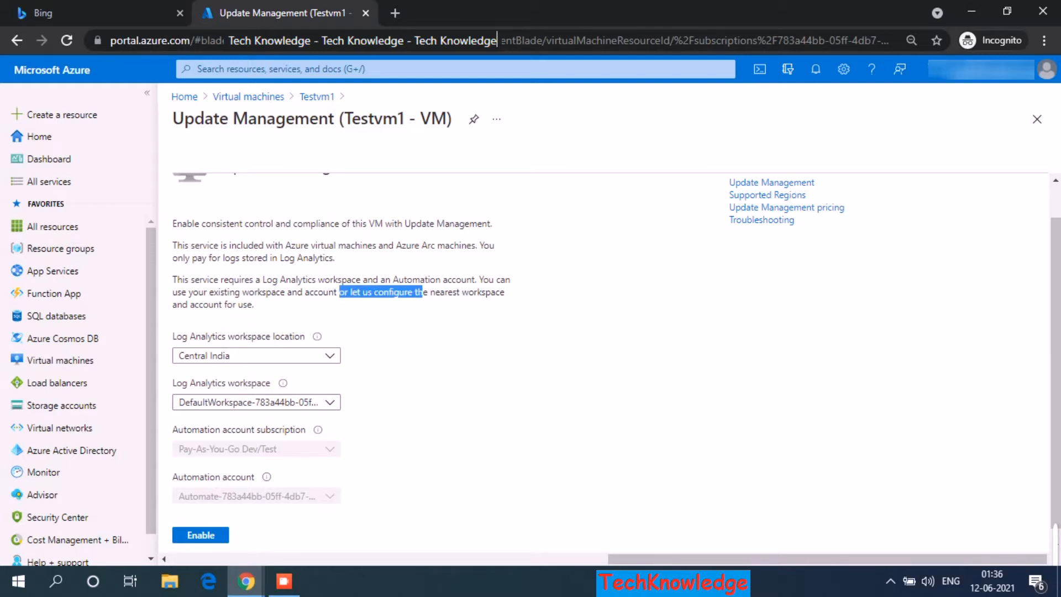
pyautogui.click(210, 305)
pyautogui.moveTo(208, 304); pyautogui.dragTo(227, 304)
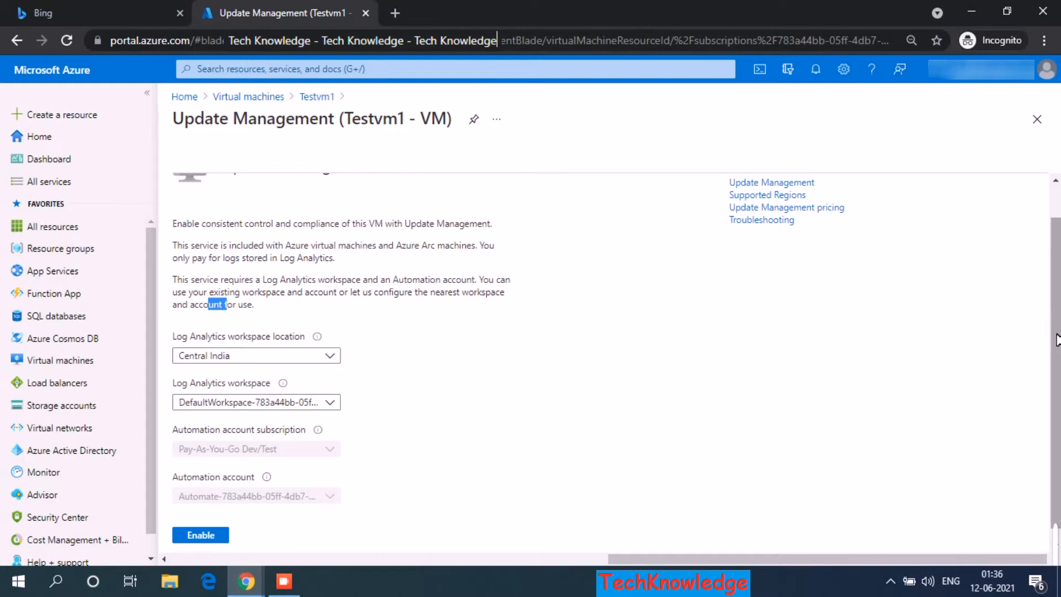
pyautogui.scroll(-1, 1059, 381)
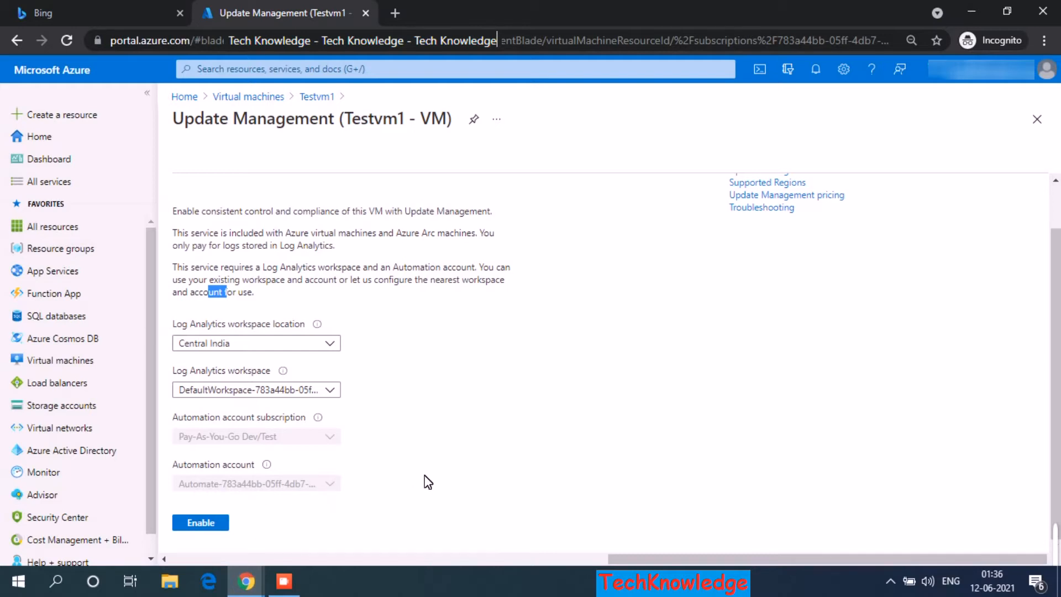
pyautogui.click(213, 524)
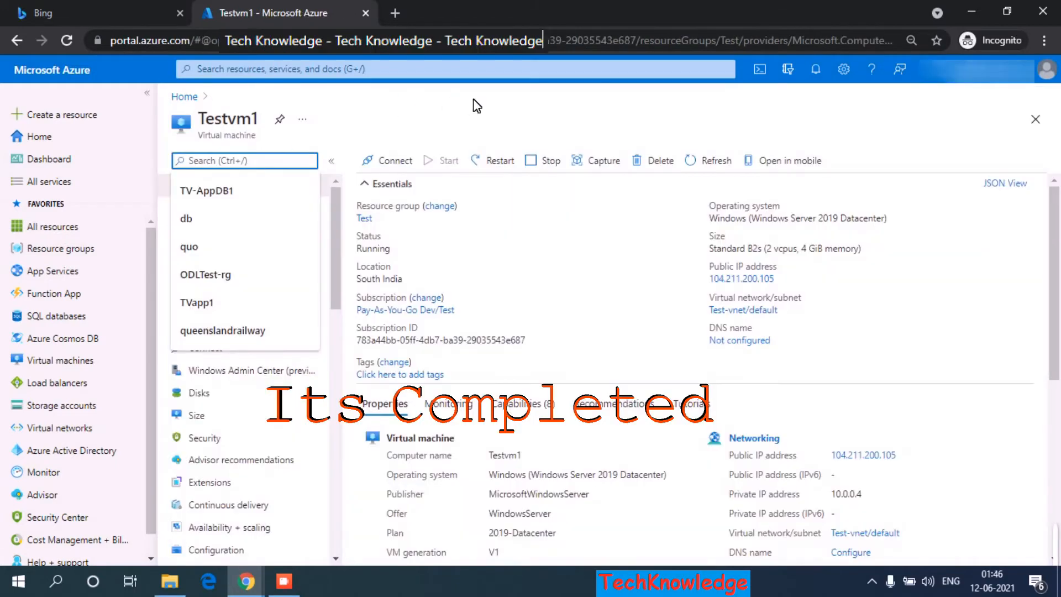
# Step: Find the Extensions page of Testvm1 again and check which extensions are installed after enabling Update Management
pyautogui.click(477, 106)
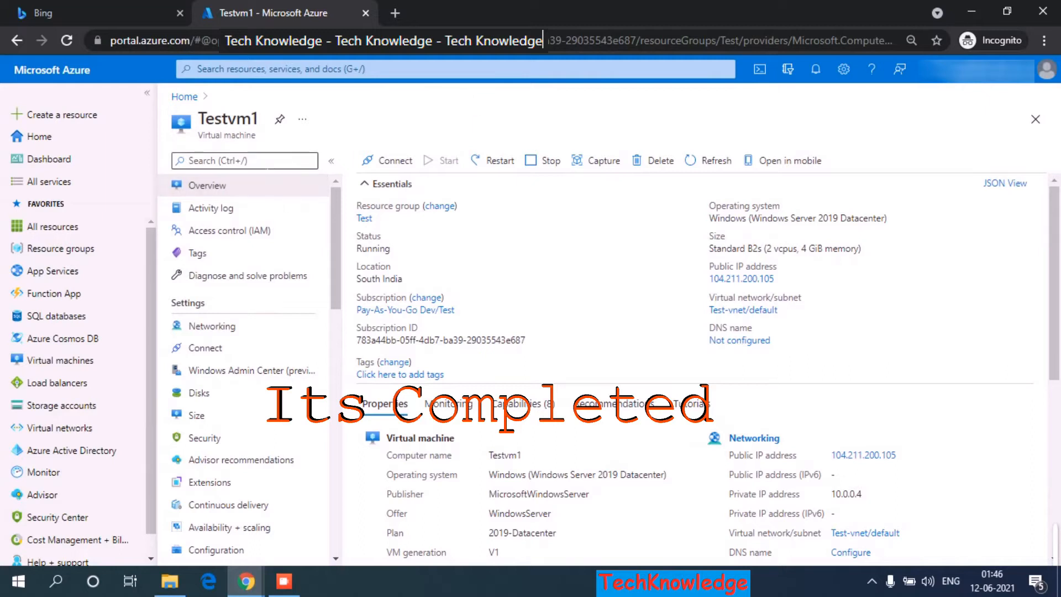
pyautogui.click(245, 160)
pyautogui.write('exte')
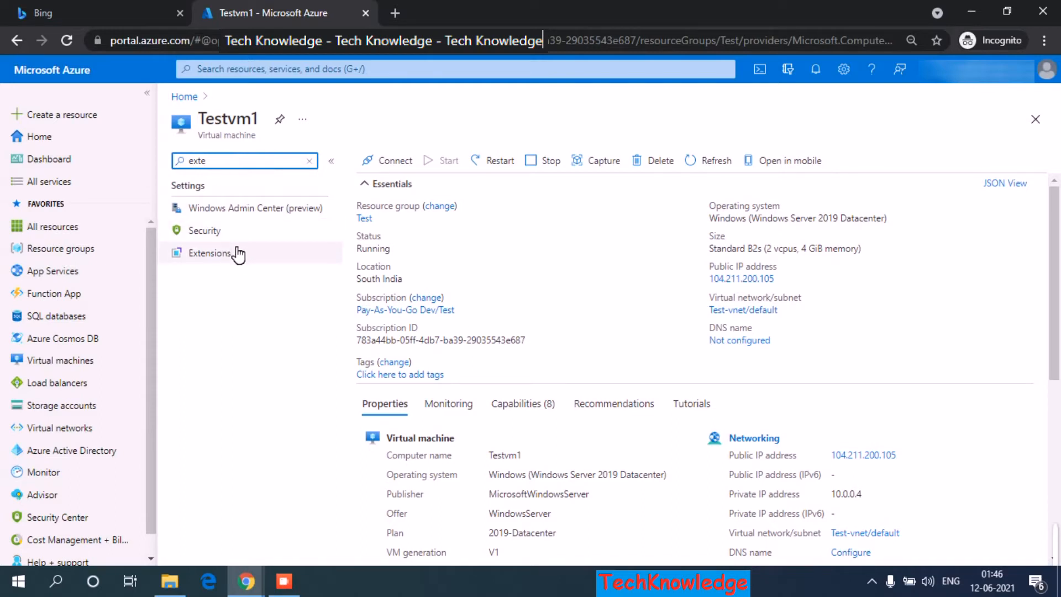
pyautogui.click(229, 261)
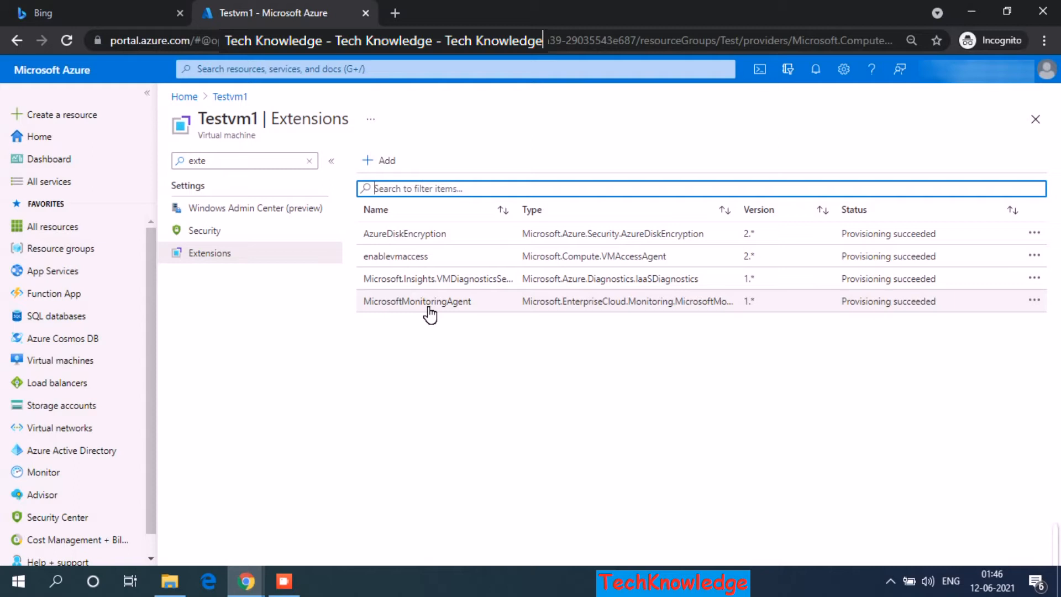
# Step: Find Guest + host updates for Testvm1 and open its Update Management overview of missing updates
pyautogui.click(256, 161)
pyautogui.hotkey('ctrl', 'a')
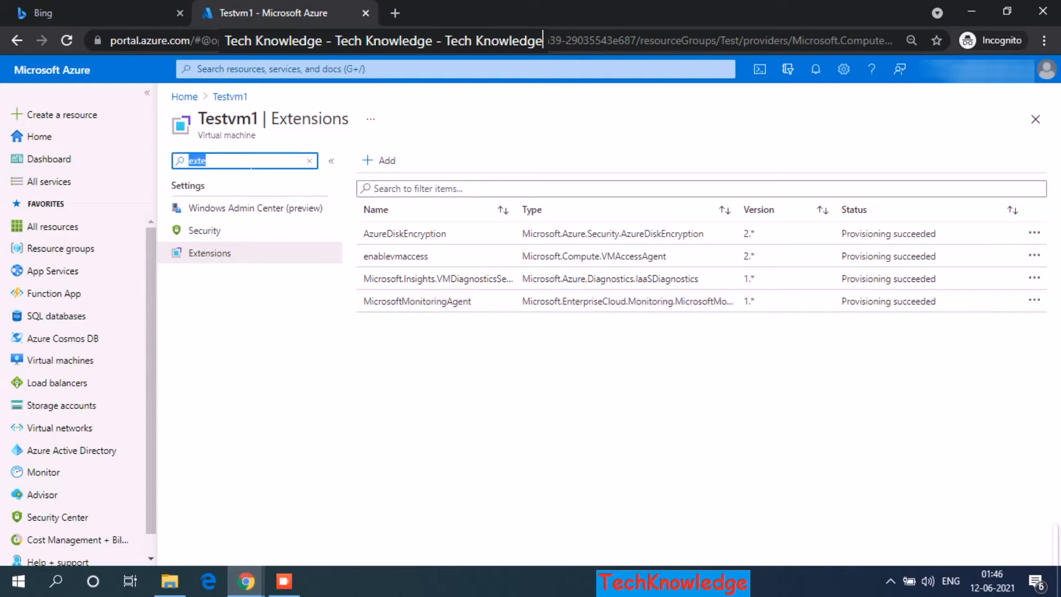
pyautogui.write('updat')
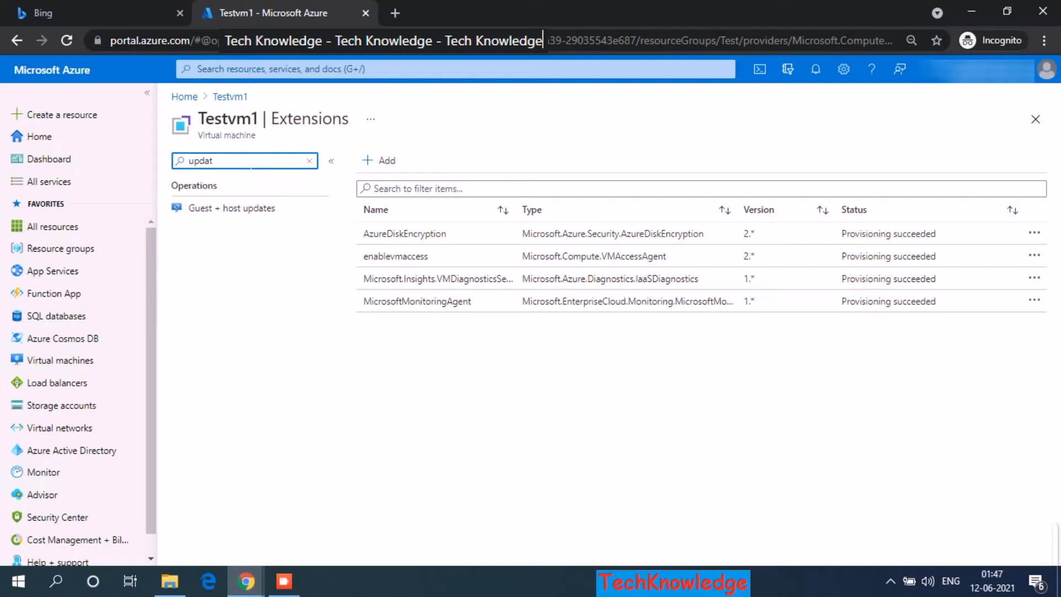
pyautogui.click(231, 215)
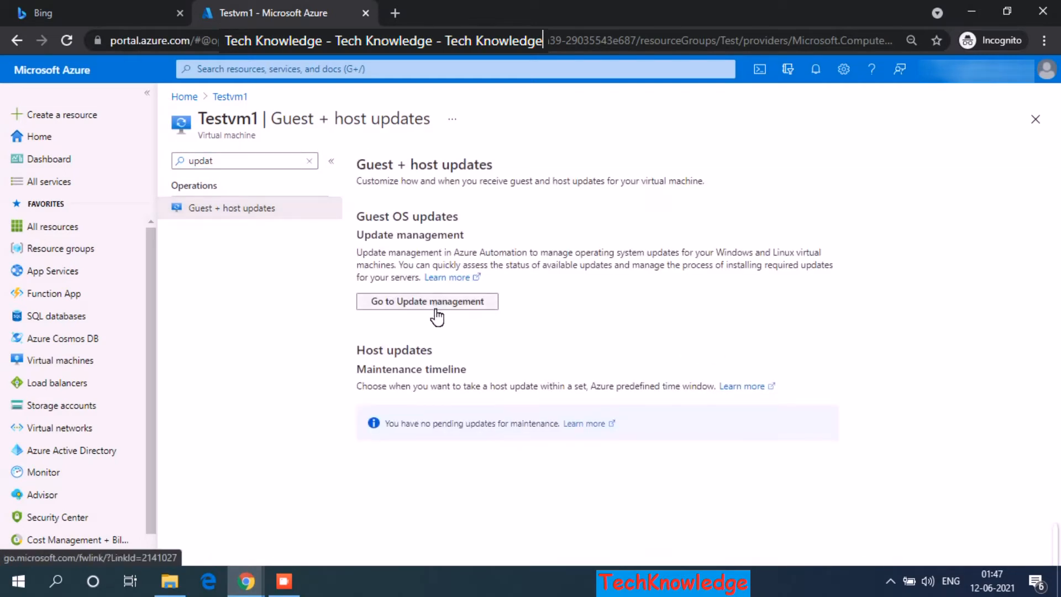
pyautogui.click(435, 307)
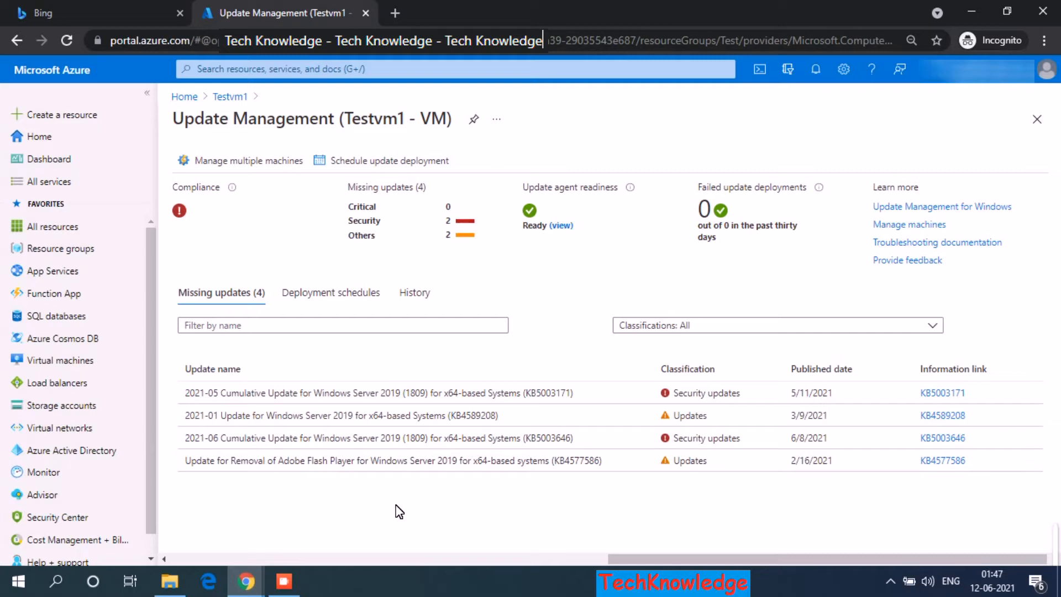
pyautogui.click(335, 300)
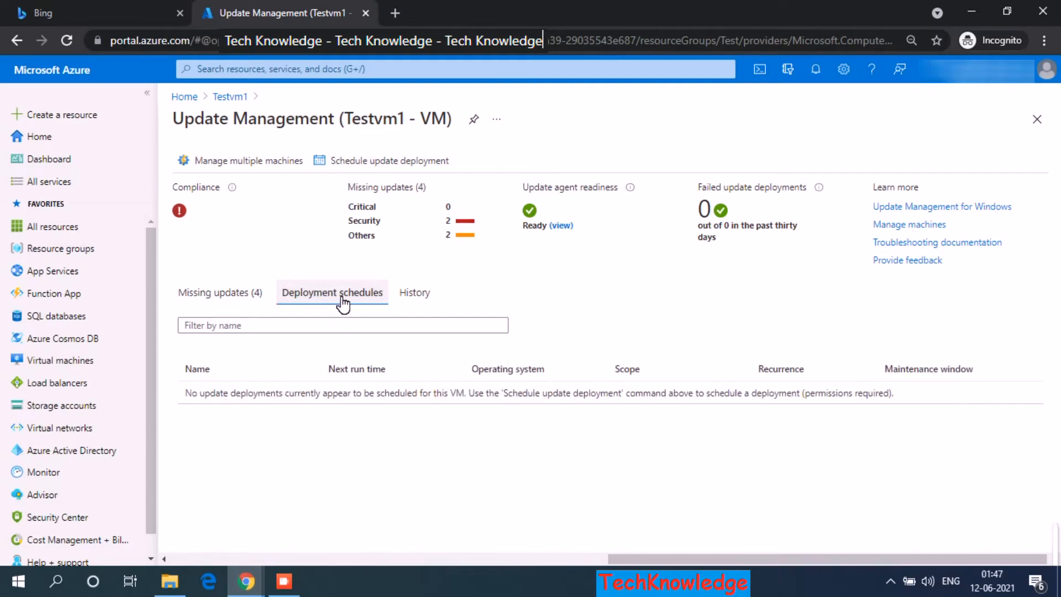
pyautogui.click(366, 163)
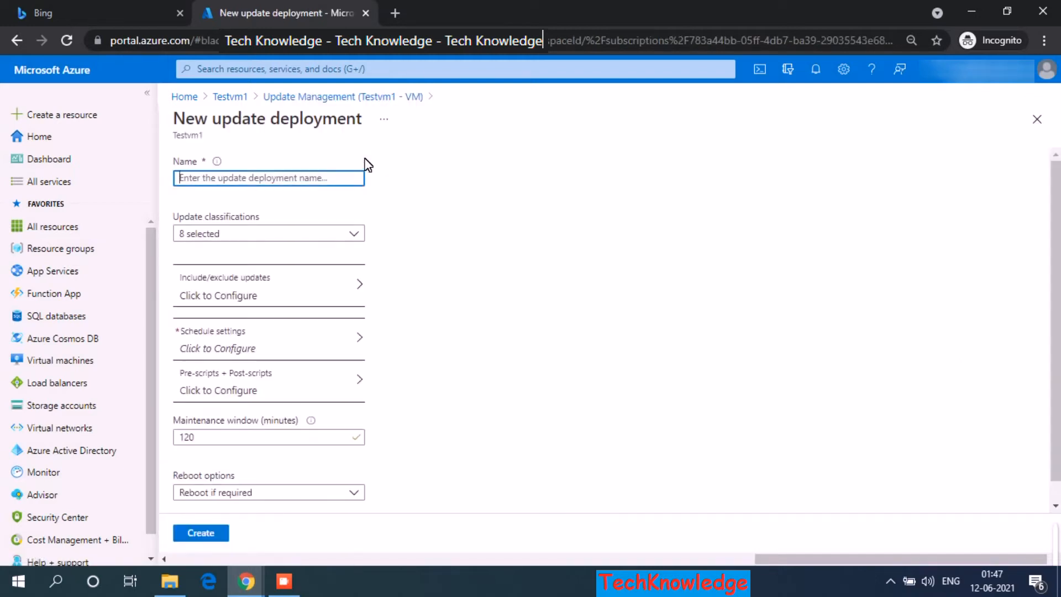
pyautogui.write('12-June ')
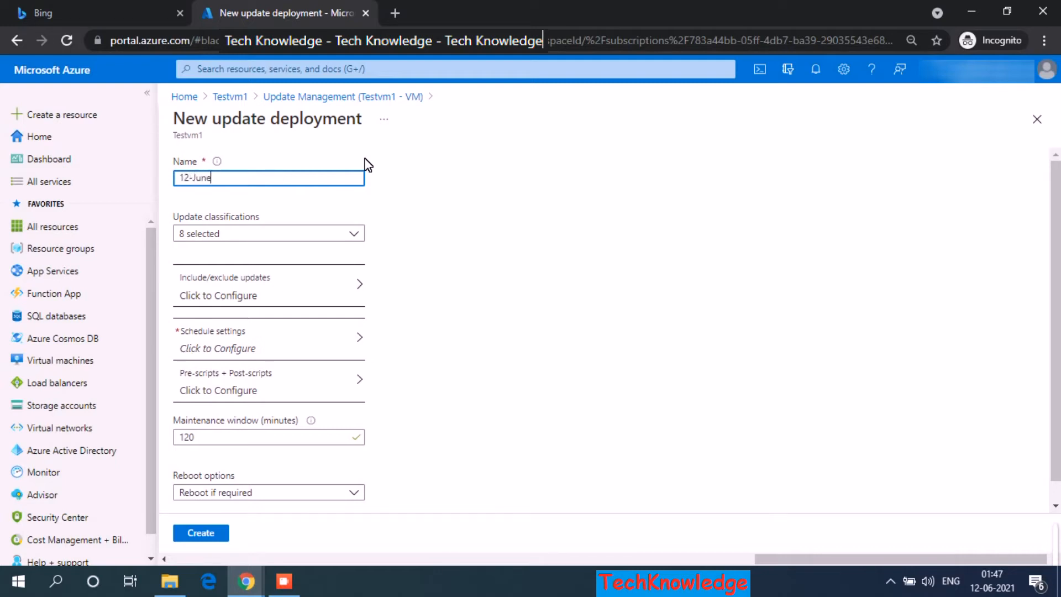
pyautogui.write('- testvm')
pyautogui.click(269, 235)
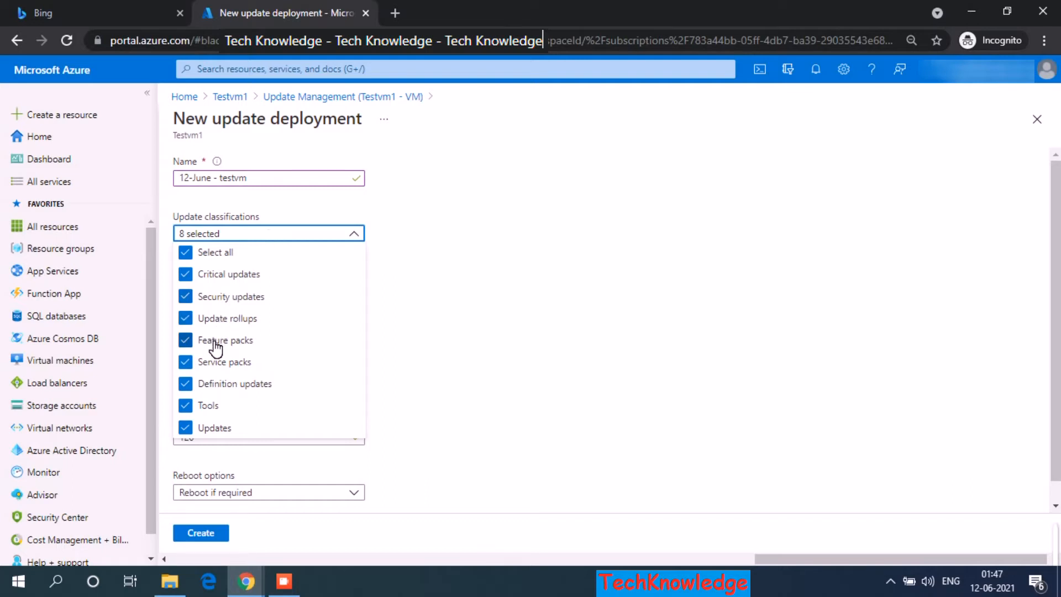
pyautogui.click(192, 254)
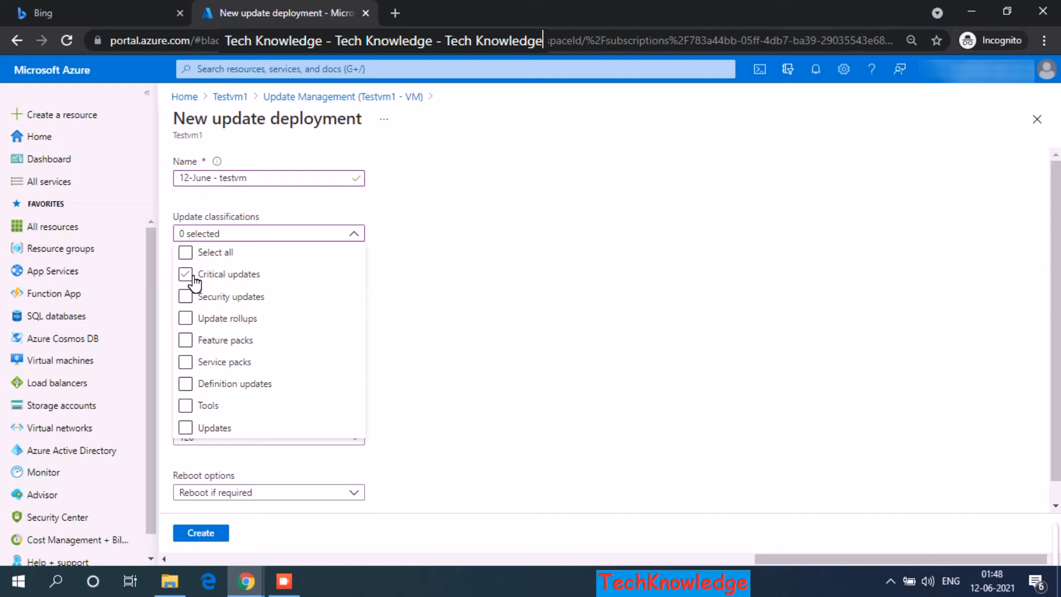
pyautogui.click(188, 387)
pyautogui.click(434, 360)
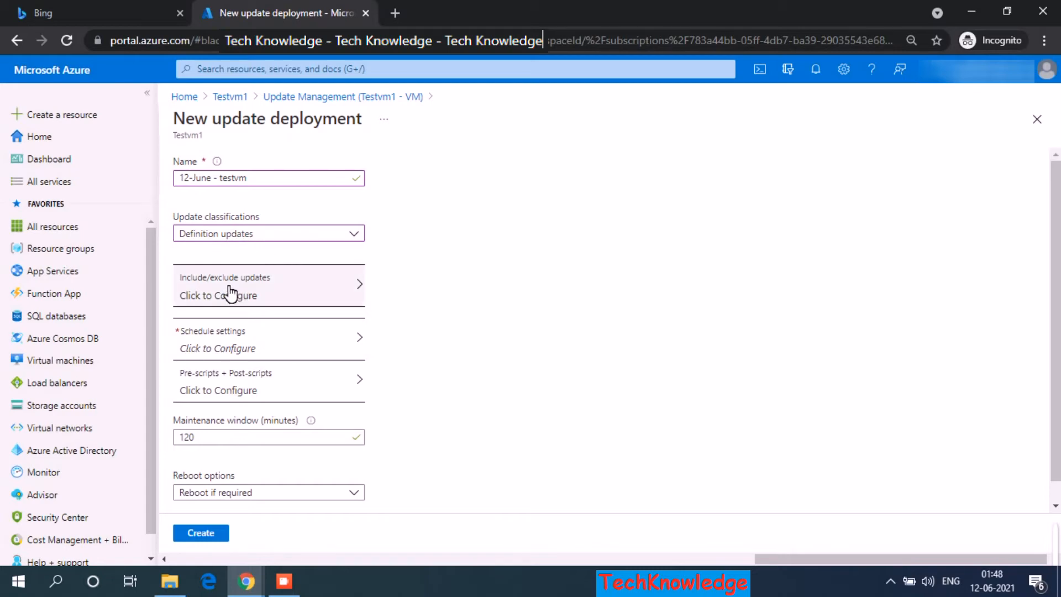
pyautogui.click(1036, 133)
pyautogui.click(630, 134)
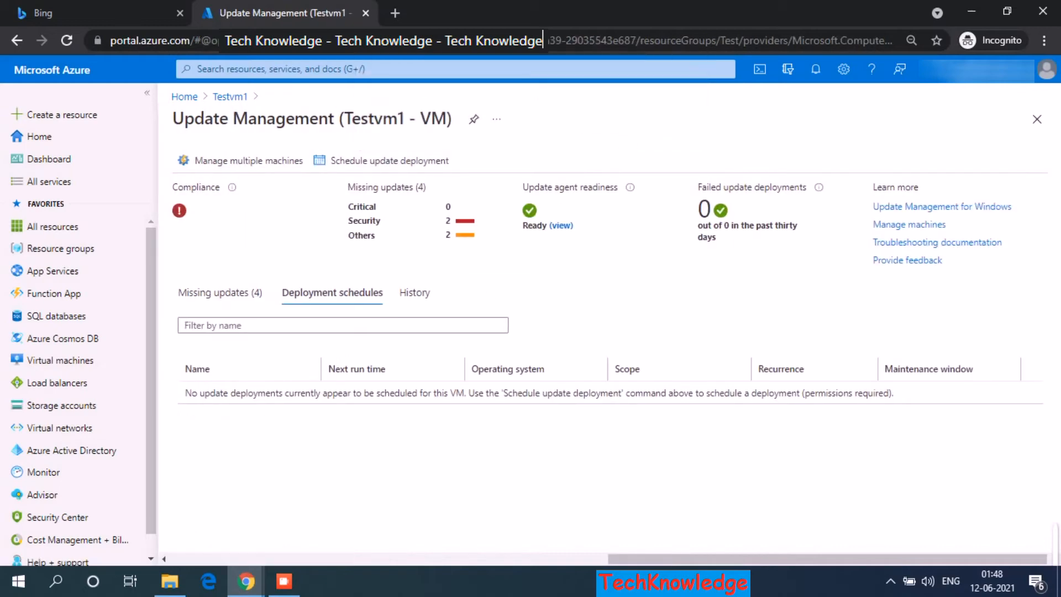
# Step: Copy the KB number KB5003171 of the 2021-05 cumulative update from the missing updates list
pyautogui.click(231, 290)
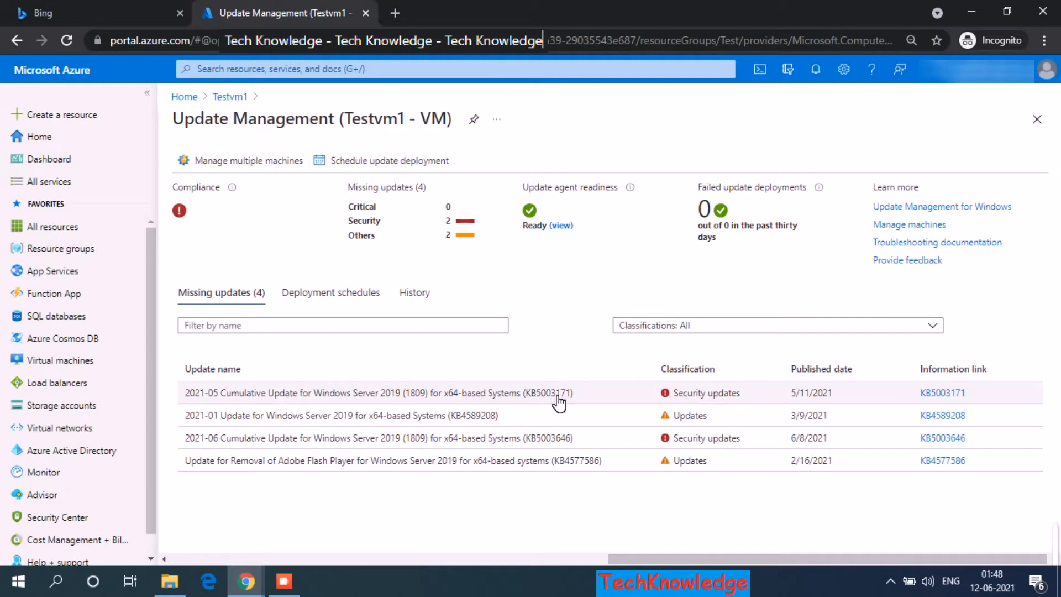
pyautogui.moveTo(564, 395); pyautogui.dragTo(534, 399)
pyautogui.hotkey('ctrl', 'c')
# Step: Start a new update deployment and add KB ID 5003171, without the KB prefix, to its included updates
pyautogui.click(342, 295)
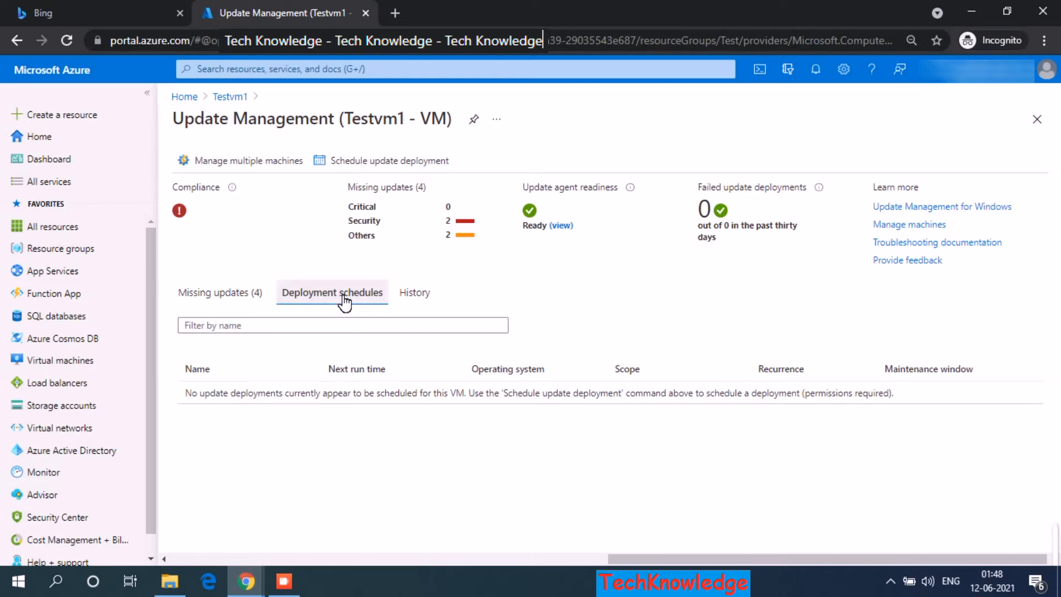
pyautogui.click(366, 160)
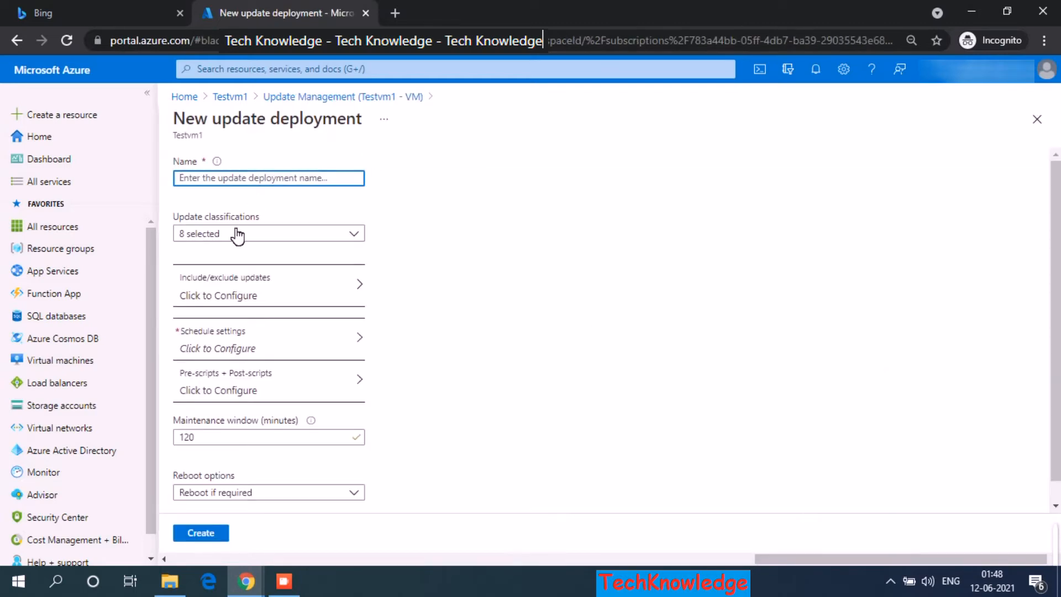
pyautogui.click(224, 289)
pyautogui.click(269, 279)
pyautogui.hotkey('ctrl', 'v')
pyautogui.click(185, 280)
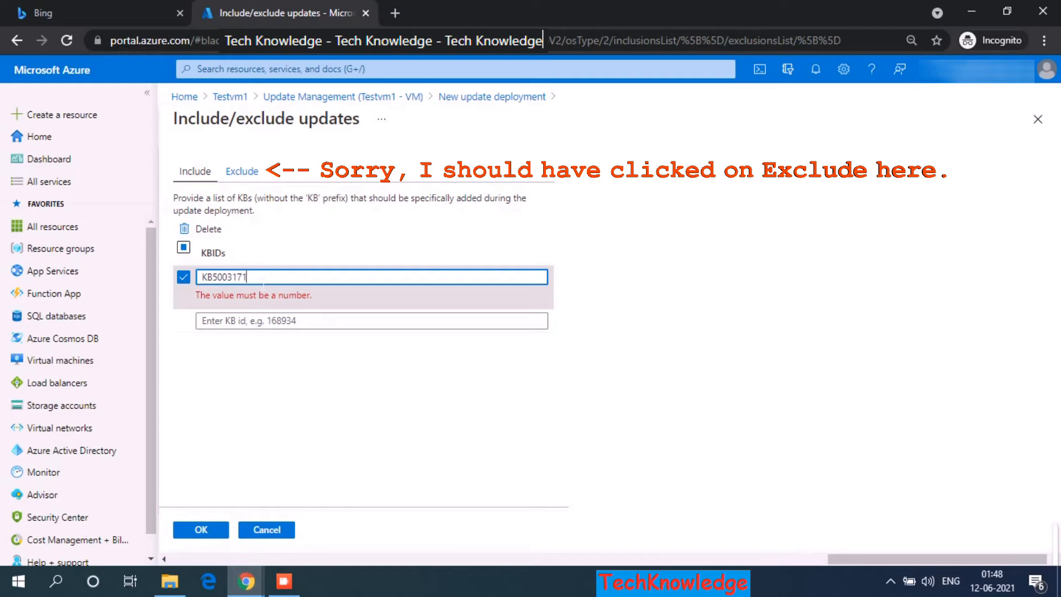
pyautogui.press('Left')
pyautogui.press('Left')
pyautogui.press('Left')
pyautogui.press('Left')
pyautogui.press('Left')
pyautogui.press('Left')
pyautogui.press('Left')
pyautogui.press('Left')
pyautogui.press('Delete')
pyautogui.press('Delete')
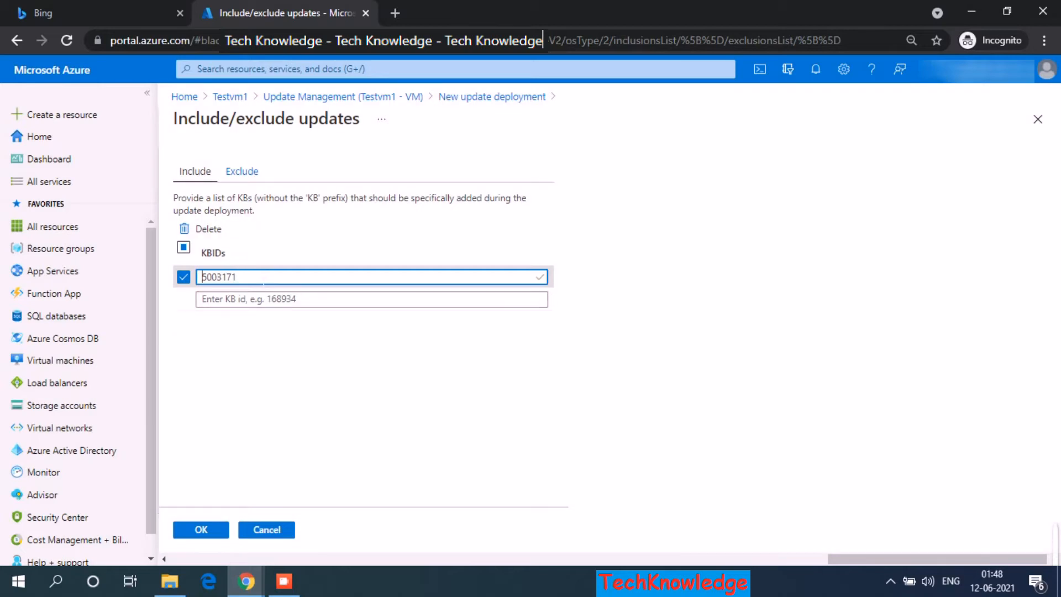
pyautogui.click(206, 530)
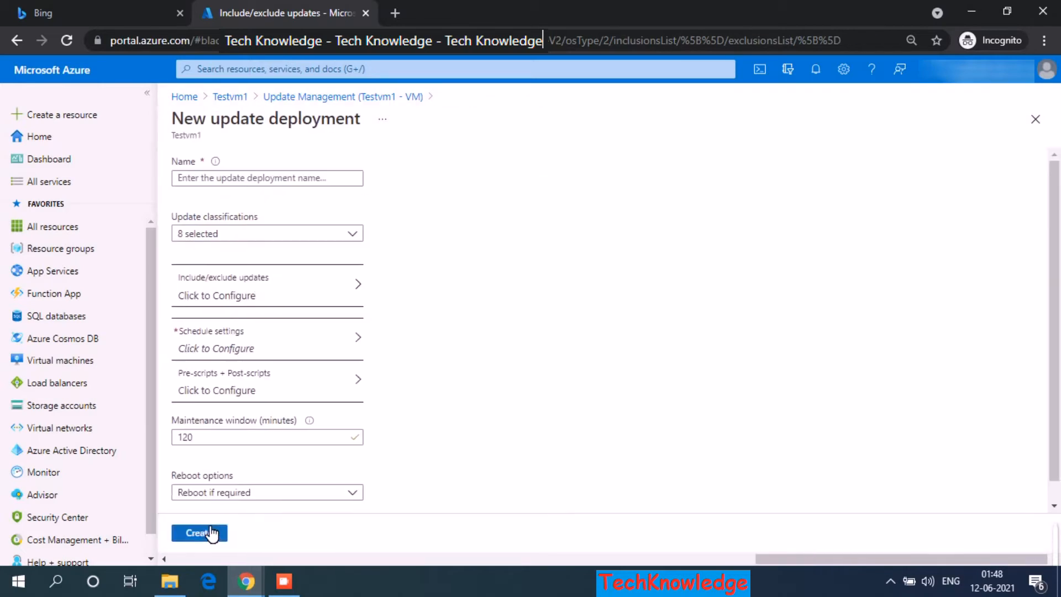
# Step: Name the update deployment 12-June and limit its update classifications to Updates only
pyautogui.click(248, 178)
pyautogui.write('12-June')
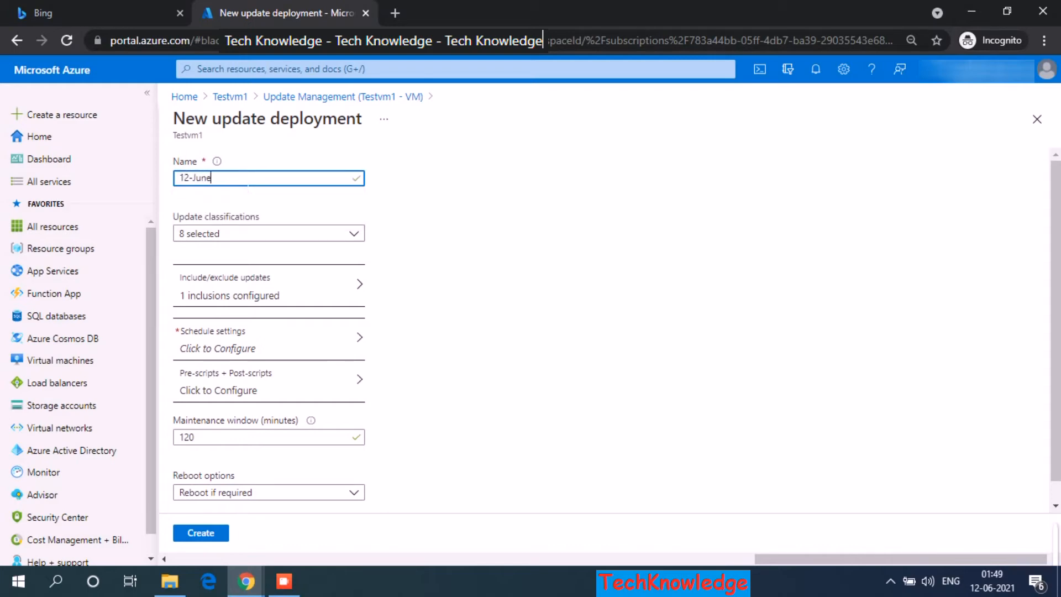
pyautogui.press('Tab')
pyautogui.click(216, 234)
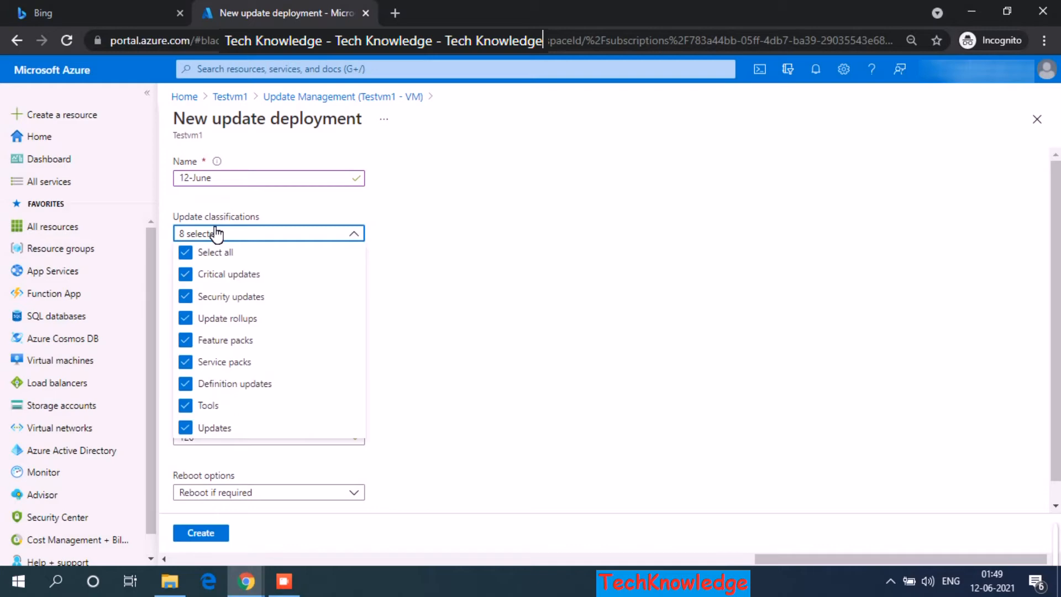
pyautogui.click(191, 255)
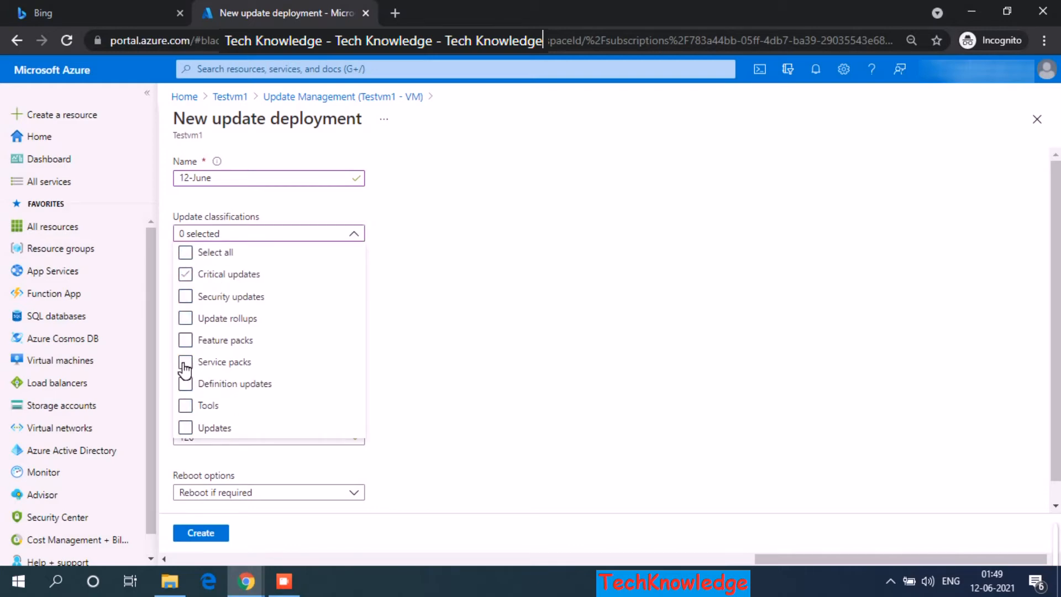
pyautogui.click(189, 431)
pyautogui.click(464, 420)
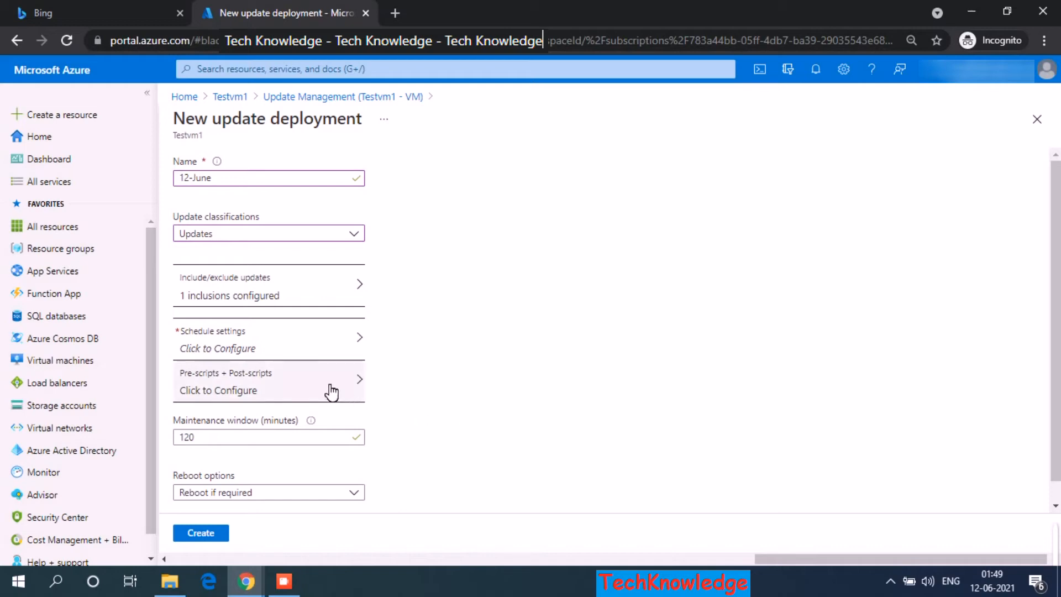
# Step: Review the deployment's included updates and set its reboot option to Always reboot
pyautogui.click(244, 303)
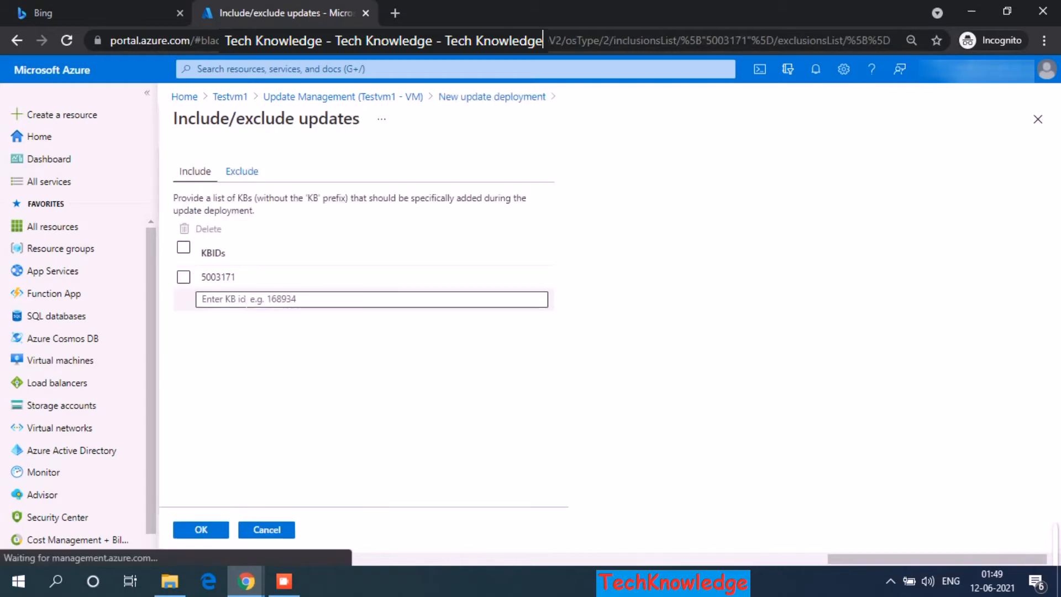
pyautogui.click(1037, 119)
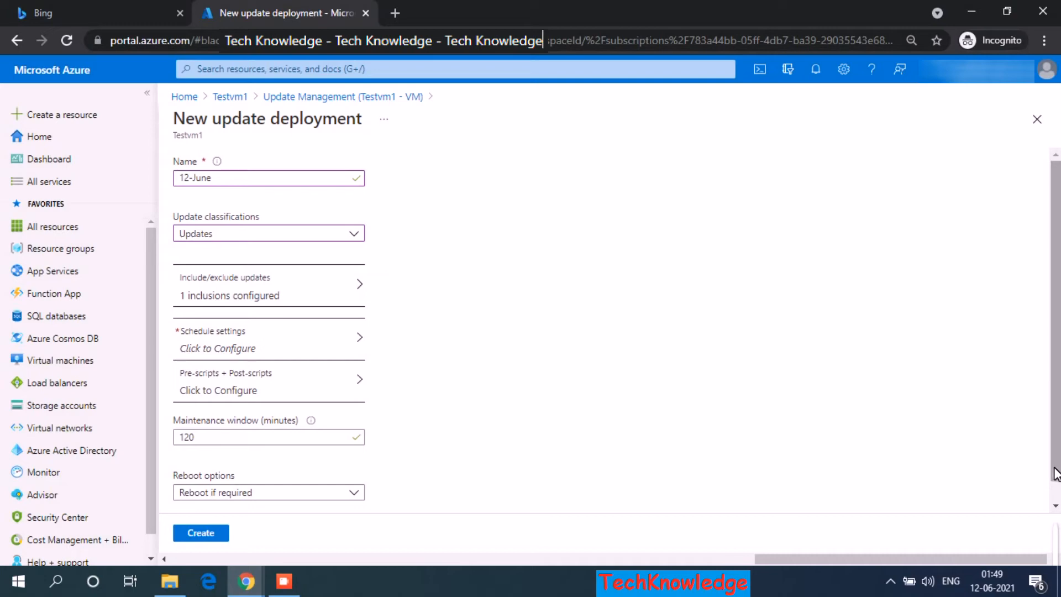
pyautogui.scroll(-1, 1054, 464)
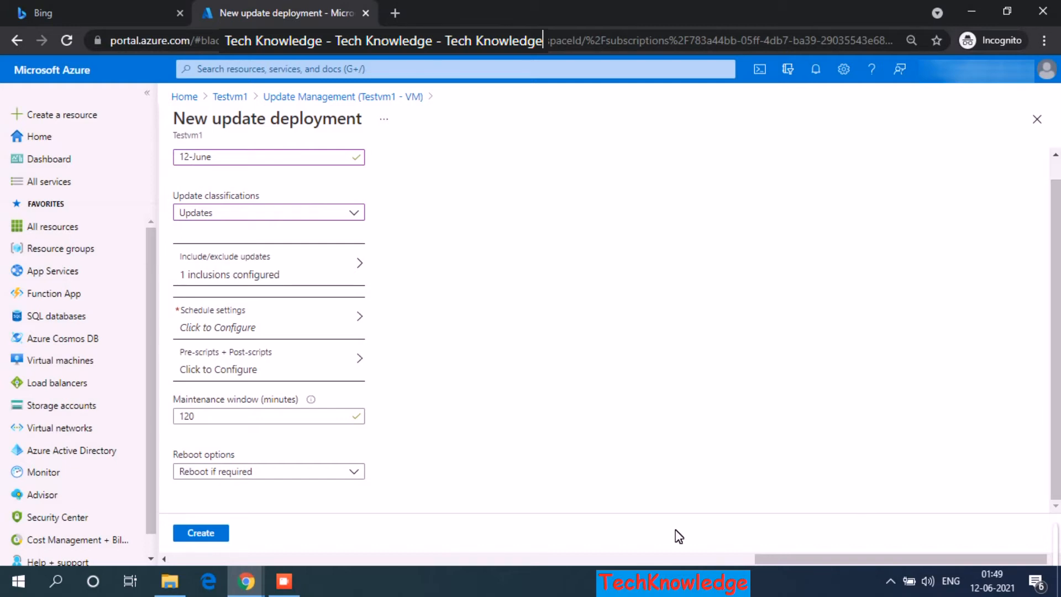
pyautogui.click(303, 477)
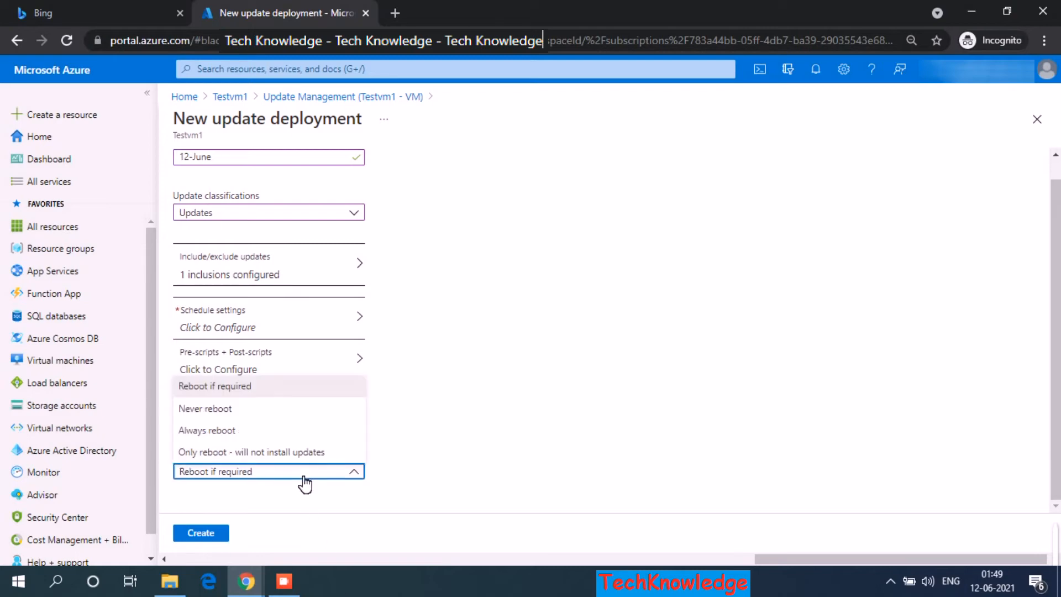
pyautogui.click(242, 437)
pyautogui.click(202, 535)
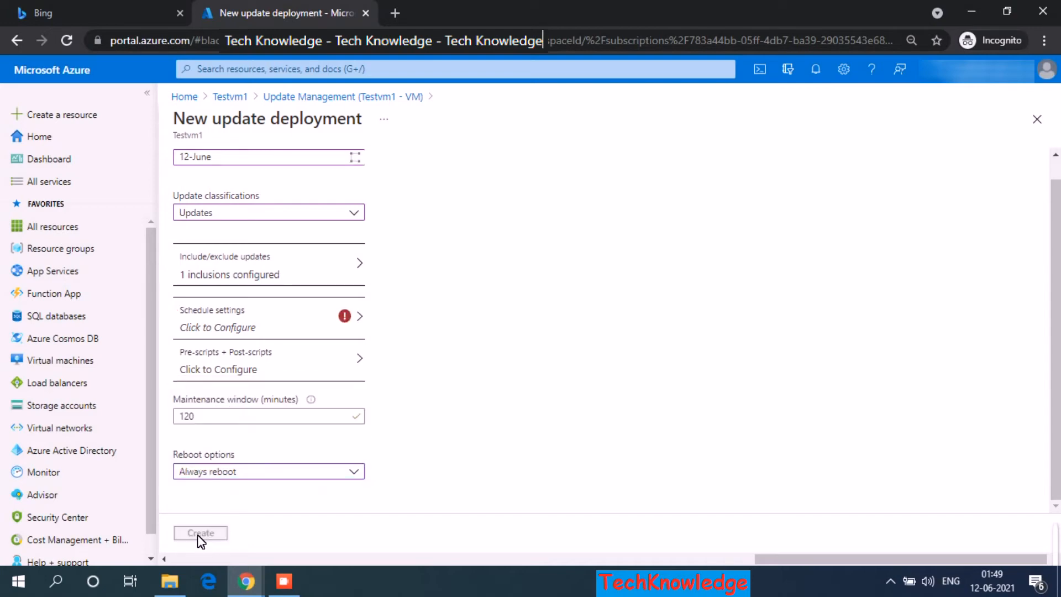
# Step: Open the deployment's schedule settings and set the time zone to India - India Standard Time
pyautogui.click(260, 328)
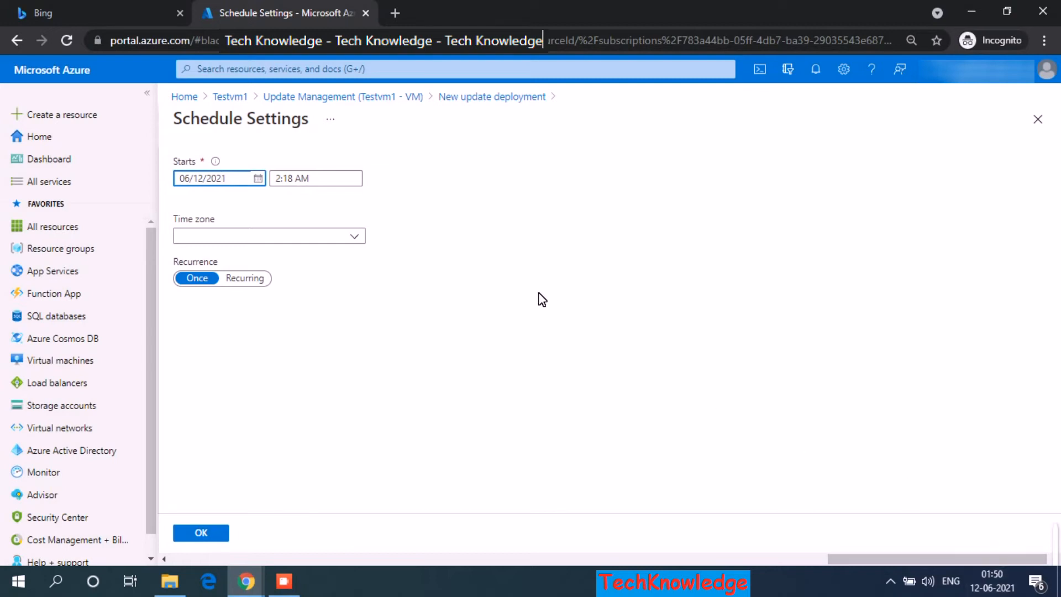
pyautogui.click(279, 179)
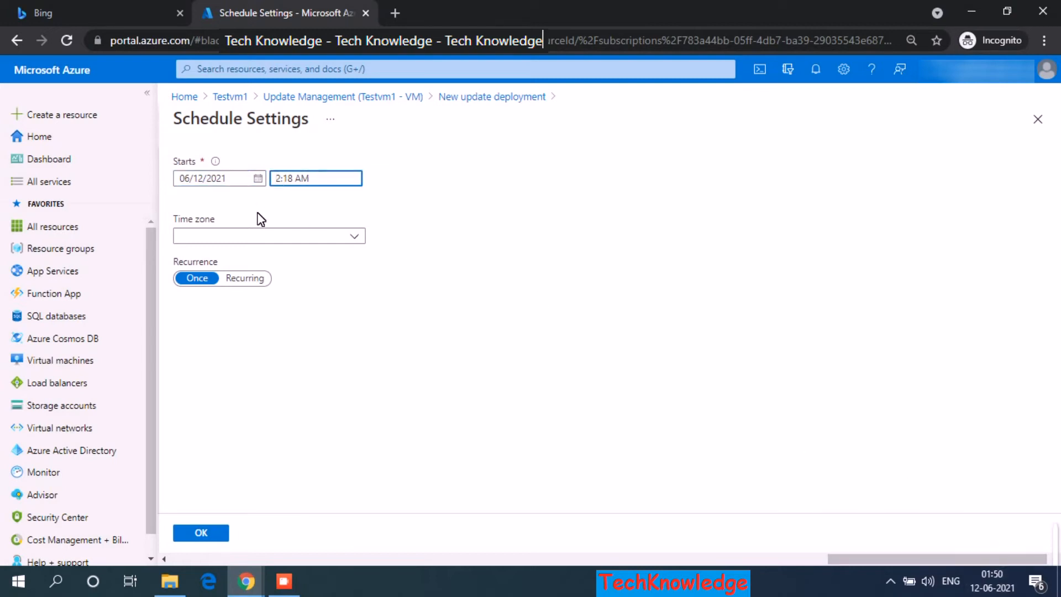
pyautogui.click(247, 239)
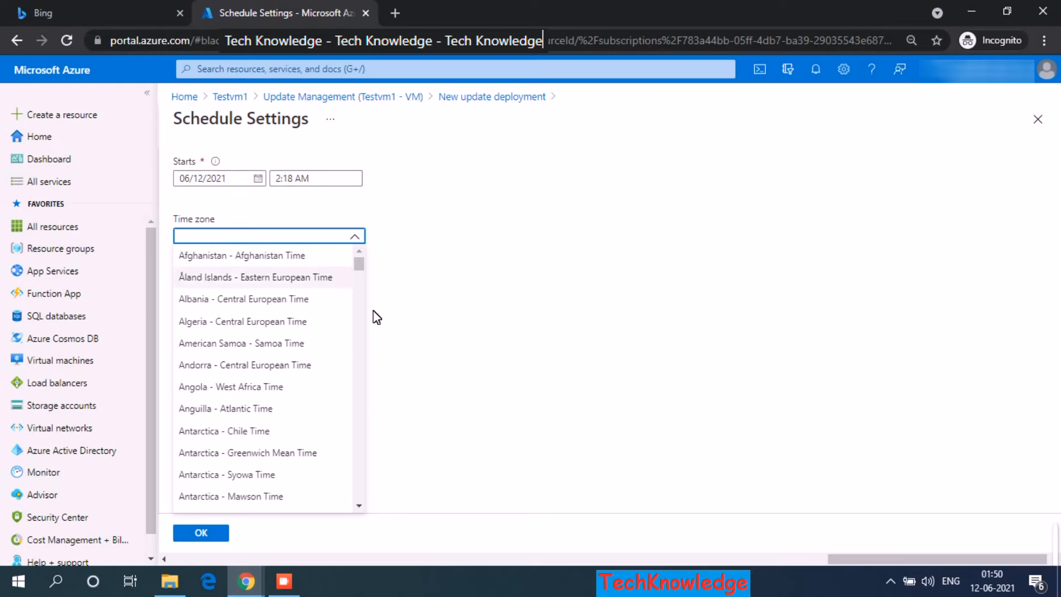
pyautogui.scroll(-4, 361, 427)
pyautogui.scroll(-10, 360, 427)
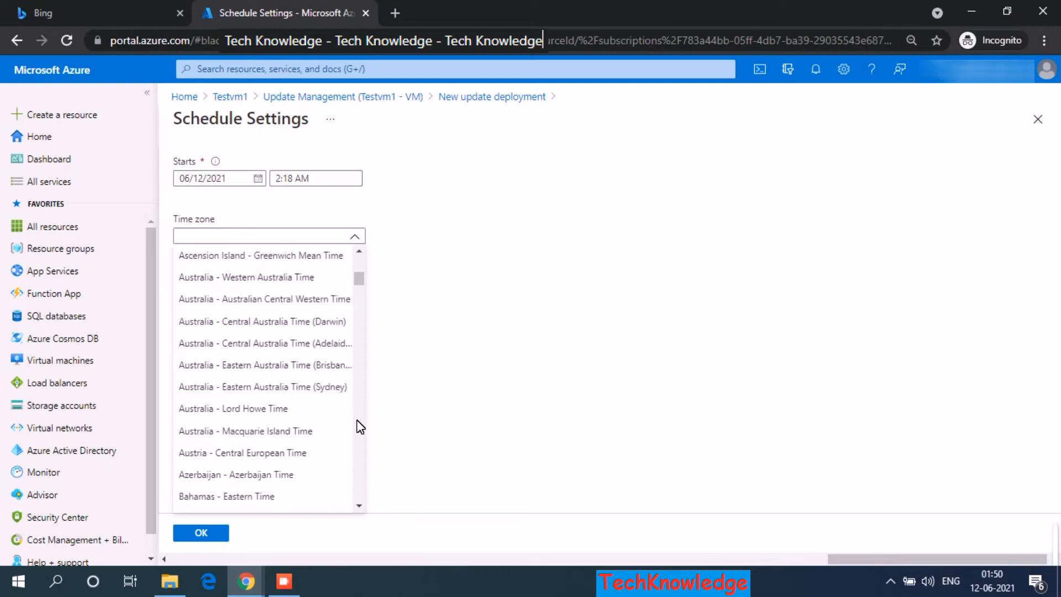
pyautogui.click(360, 427)
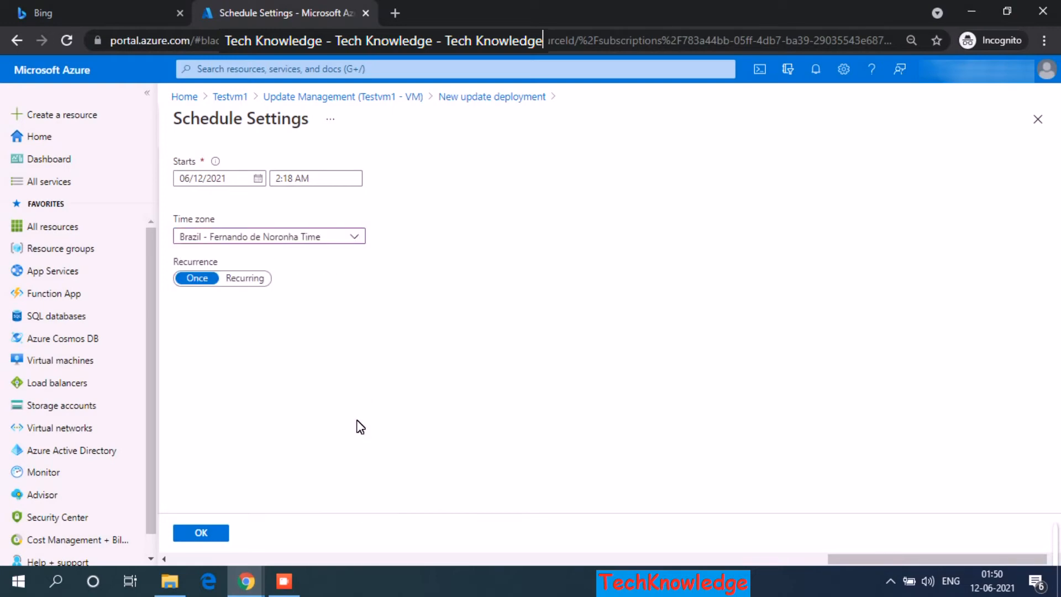
pyautogui.click(348, 238)
pyautogui.moveTo(396, 304); pyautogui.dragTo(398, 362)
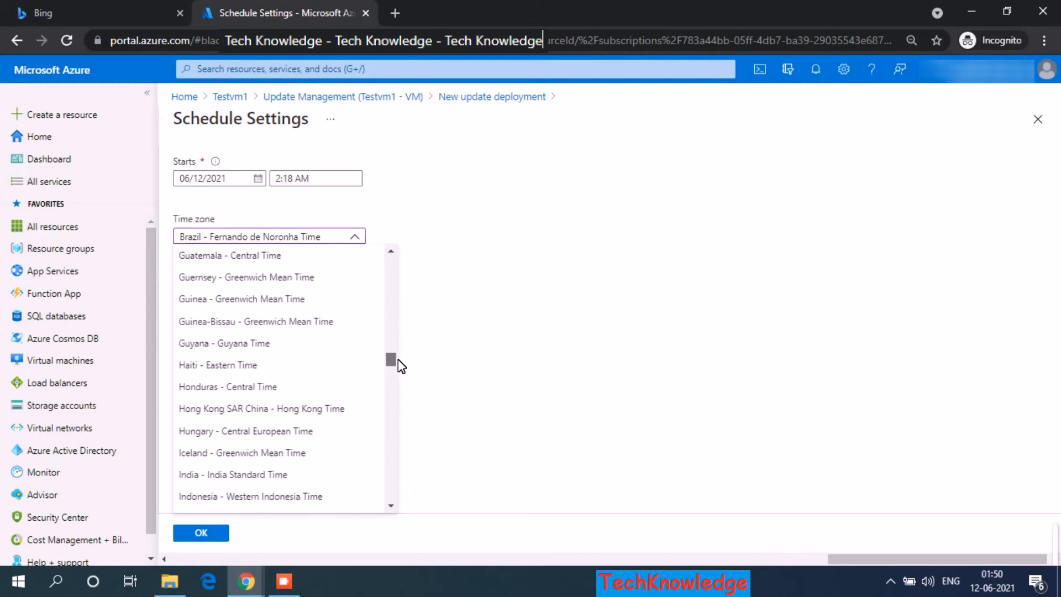
pyautogui.click(233, 475)
# Step: Try to set the schedule's start time to 1:55 AM
pyautogui.click(286, 179)
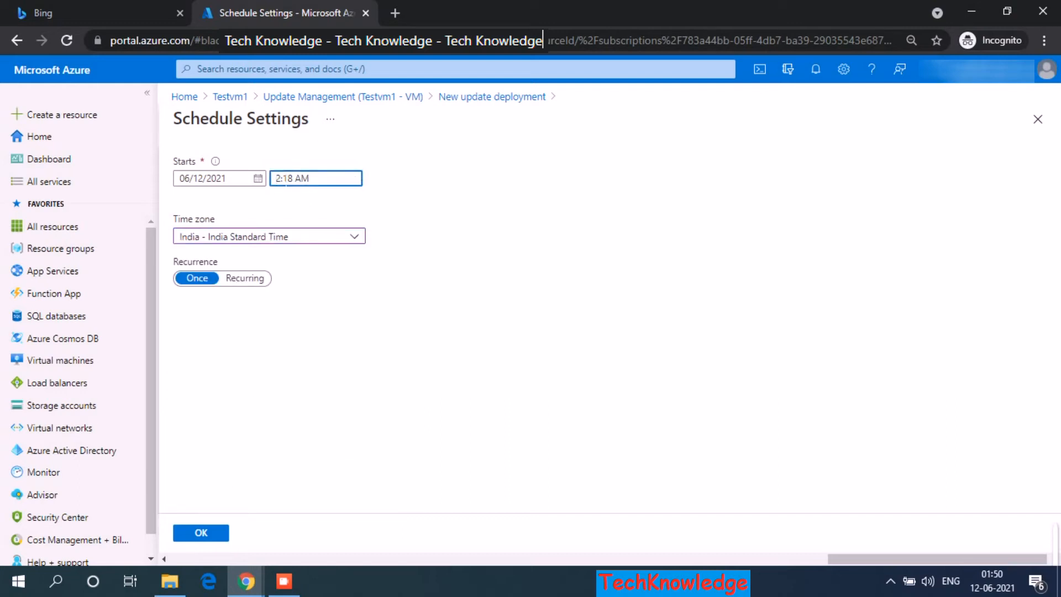
pyautogui.press('BackSpace')
pyautogui.write('1')
pyautogui.press('BackSpace')
pyautogui.write('55')
pyautogui.press('Tab')
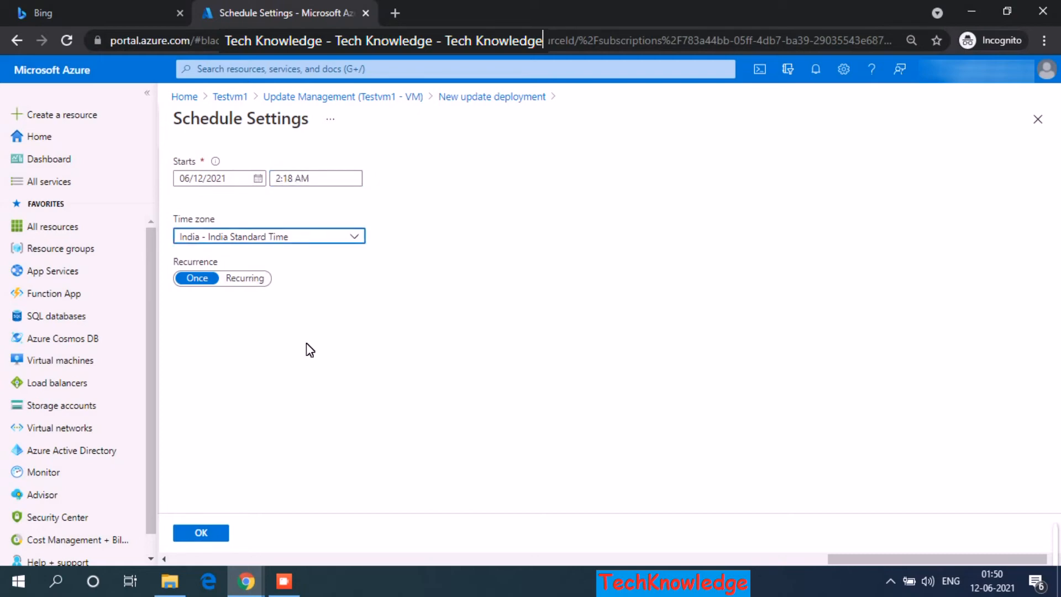
pyautogui.click(283, 181)
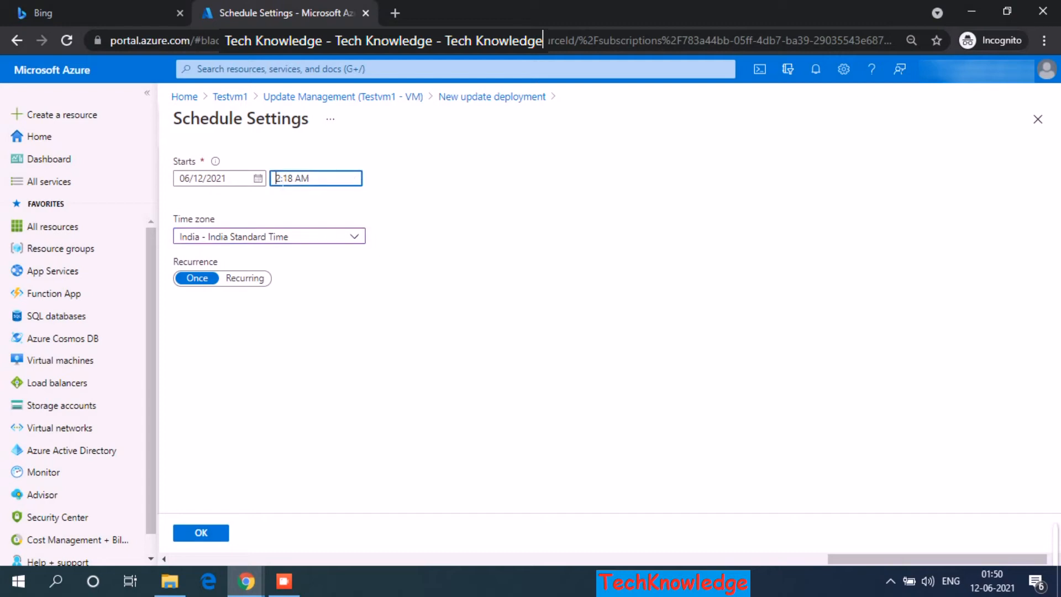
pyautogui.press('BackSpace')
pyautogui.write('1')
pyautogui.press('BackSpace')
pyautogui.press('BackSpace')
pyautogui.write('55')
pyautogui.press('Tab')
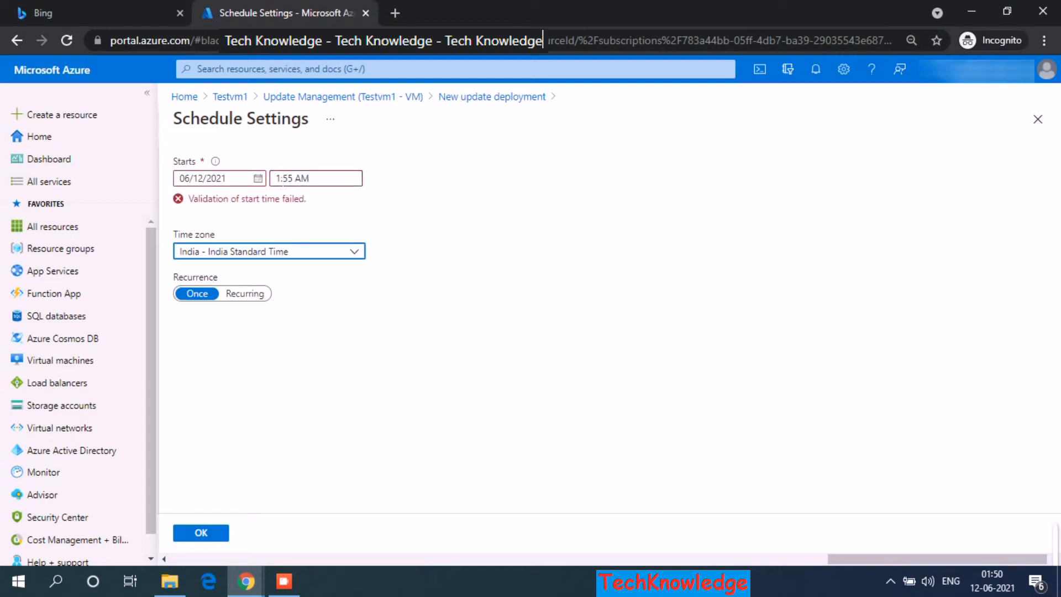
# Step: Set the start time to 1:56 AM, accept the schedule settings and create the update deployment
pyautogui.click(293, 178)
pyautogui.press('BackSpace')
pyautogui.write('6')
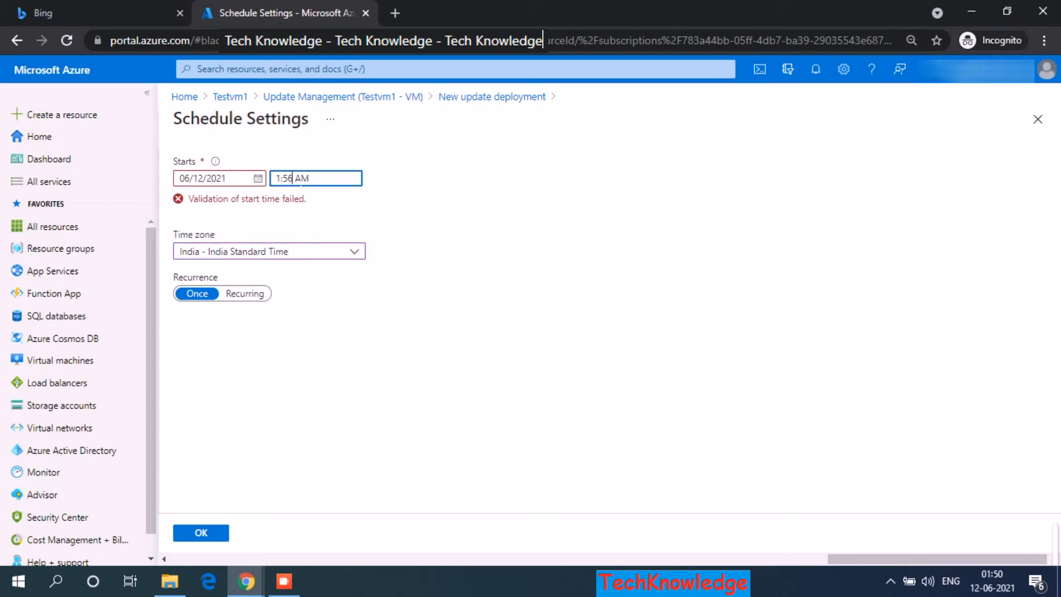
pyautogui.press('Tab')
pyautogui.click(207, 535)
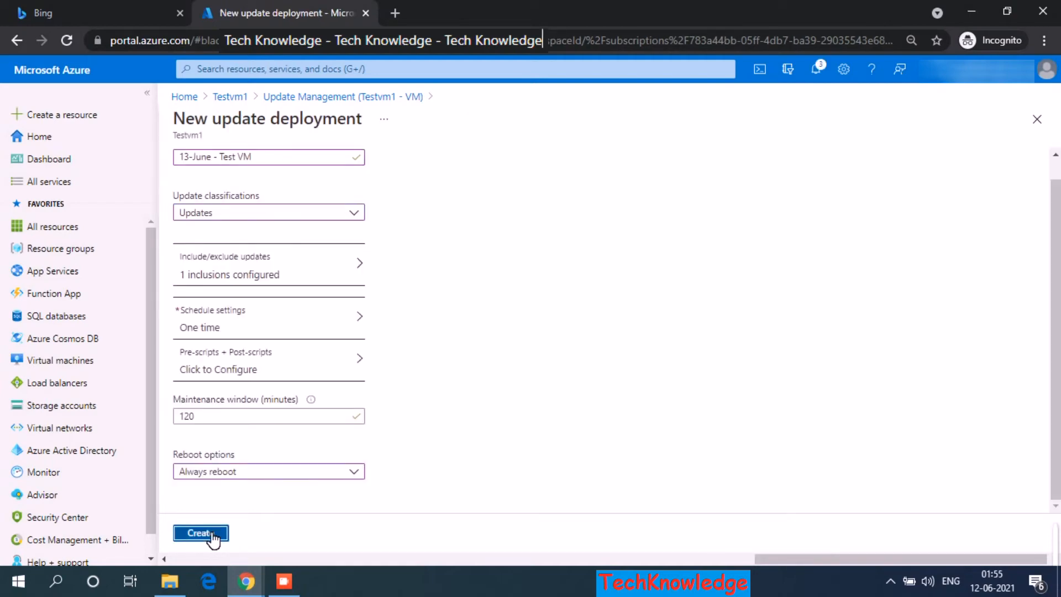
pyautogui.click(207, 533)
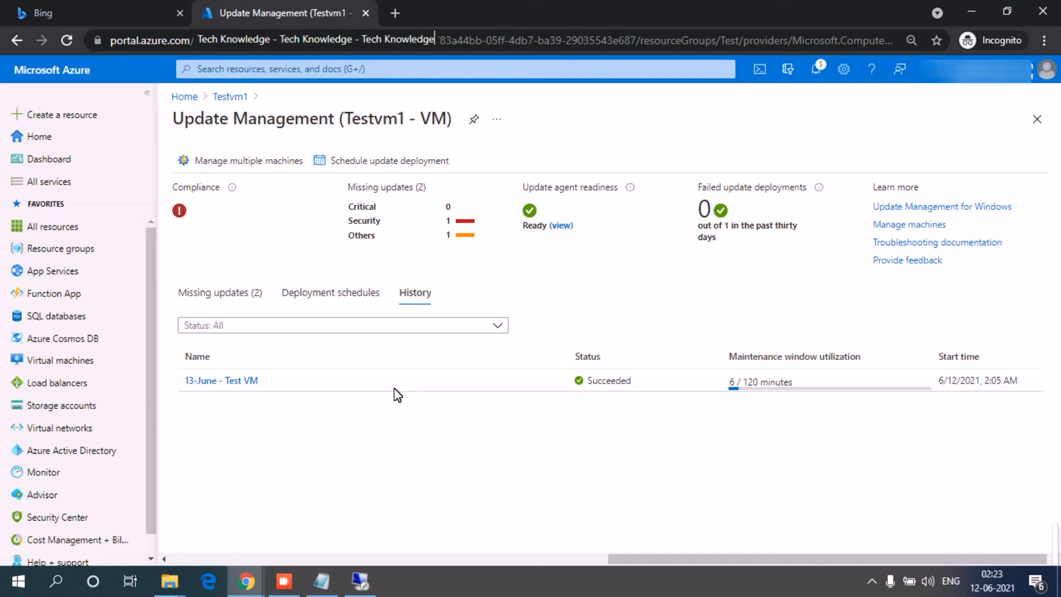
# Step: Check the deployment schedules and history of Testvm1 and open the results of the 13-June - Test VM run
pyautogui.click(311, 300)
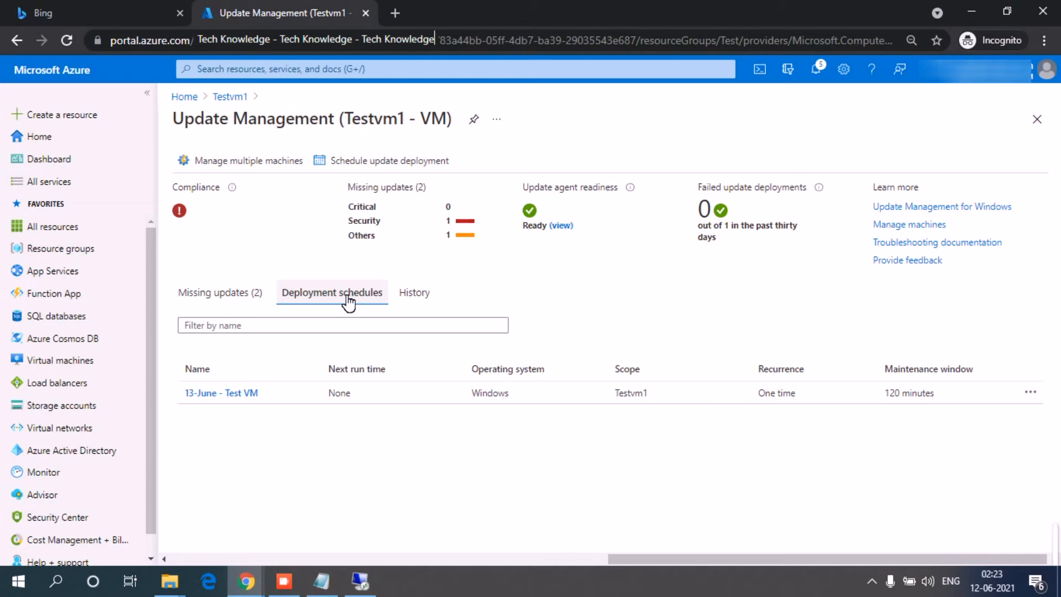
pyautogui.click(434, 296)
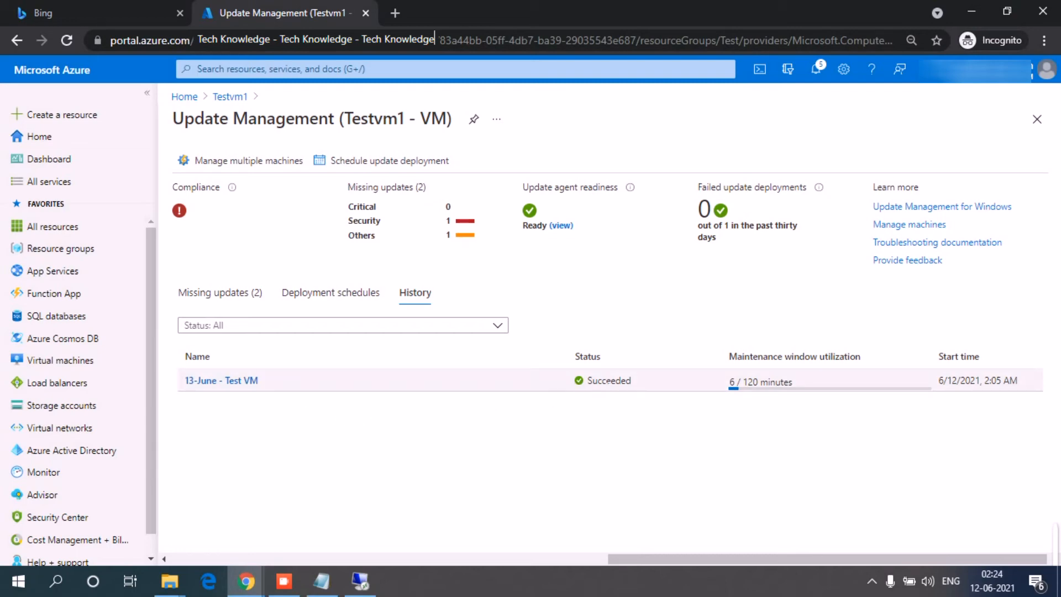
pyautogui.click(241, 381)
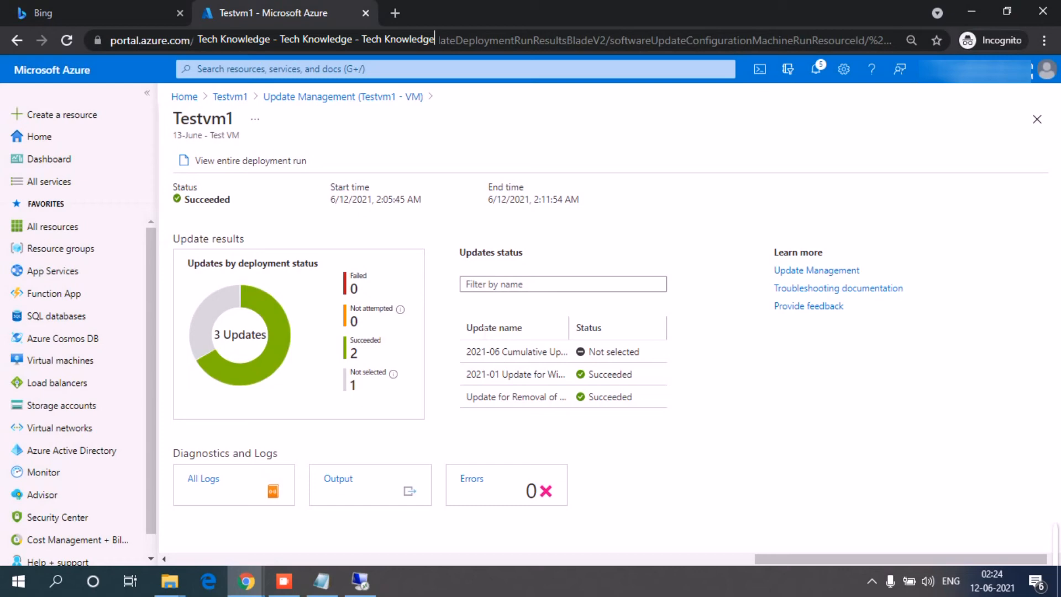
# Step: Examine all logs of the 13-June - Test VM run from the first to the last entry
pyautogui.click(208, 478)
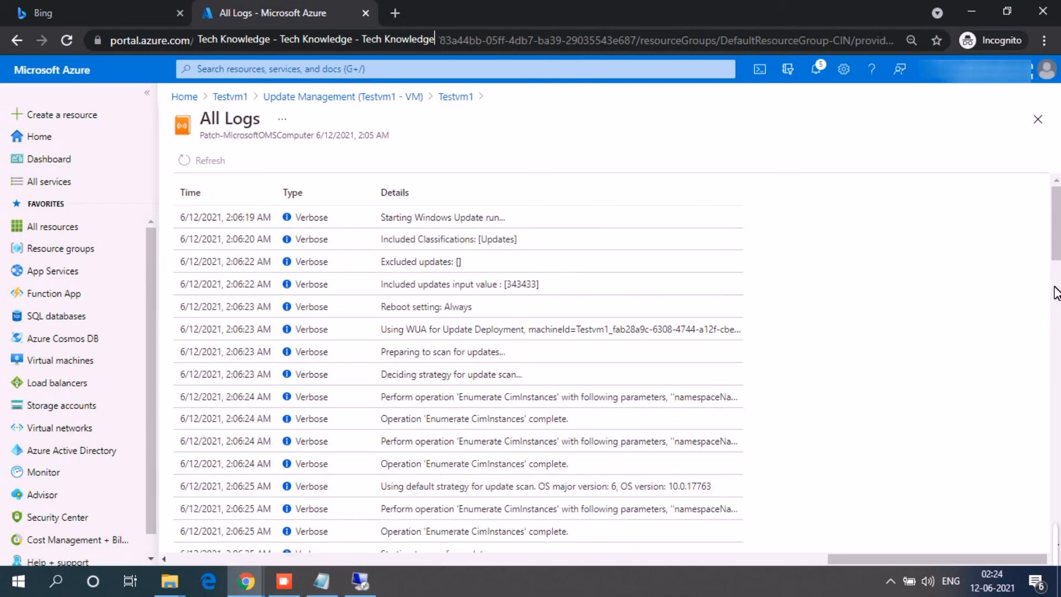
pyautogui.moveTo(1058, 226); pyautogui.dragTo(1056, 525)
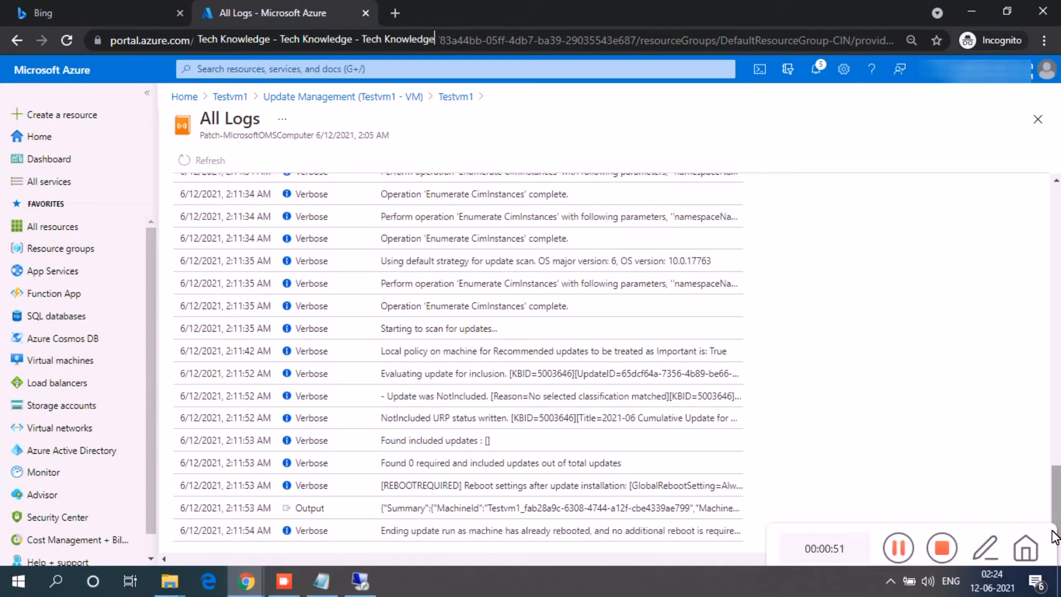
pyautogui.moveTo(1055, 514); pyautogui.dragTo(1051, 227)
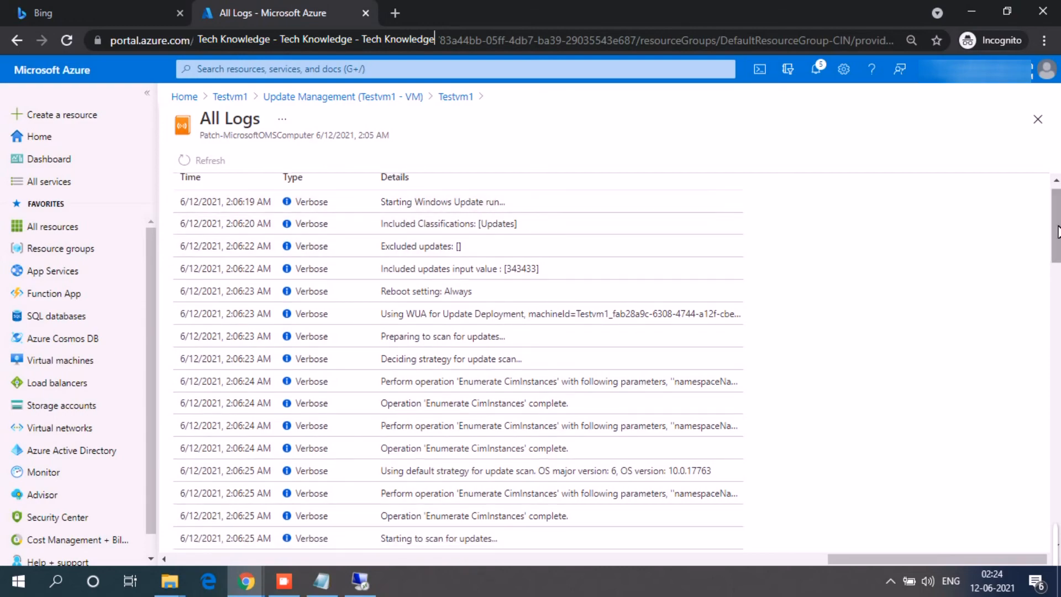
pyautogui.moveTo(1055, 226); pyautogui.dragTo(1044, 504)
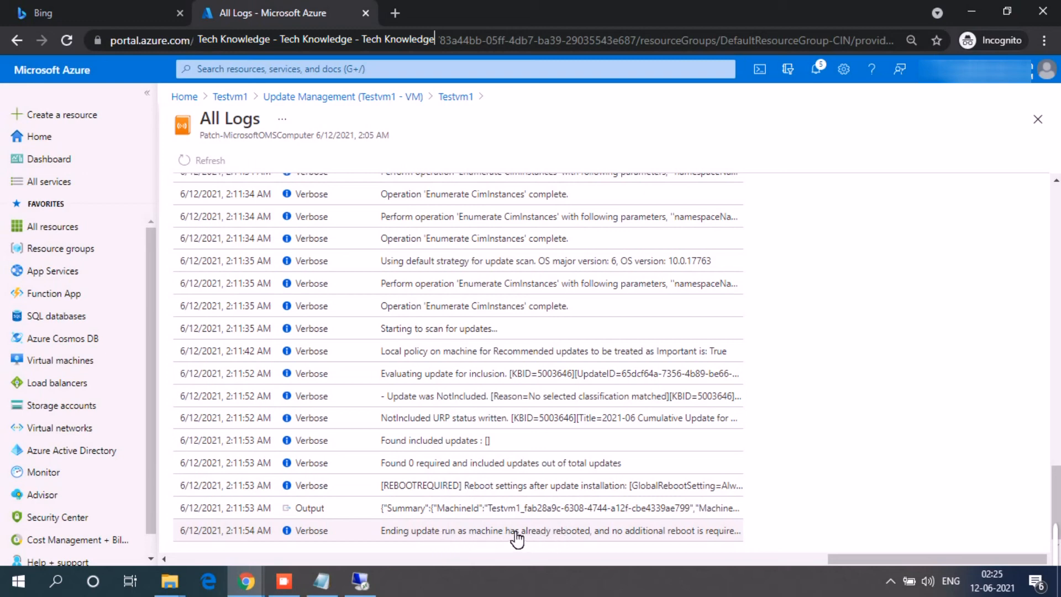
pyautogui.click(1042, 121)
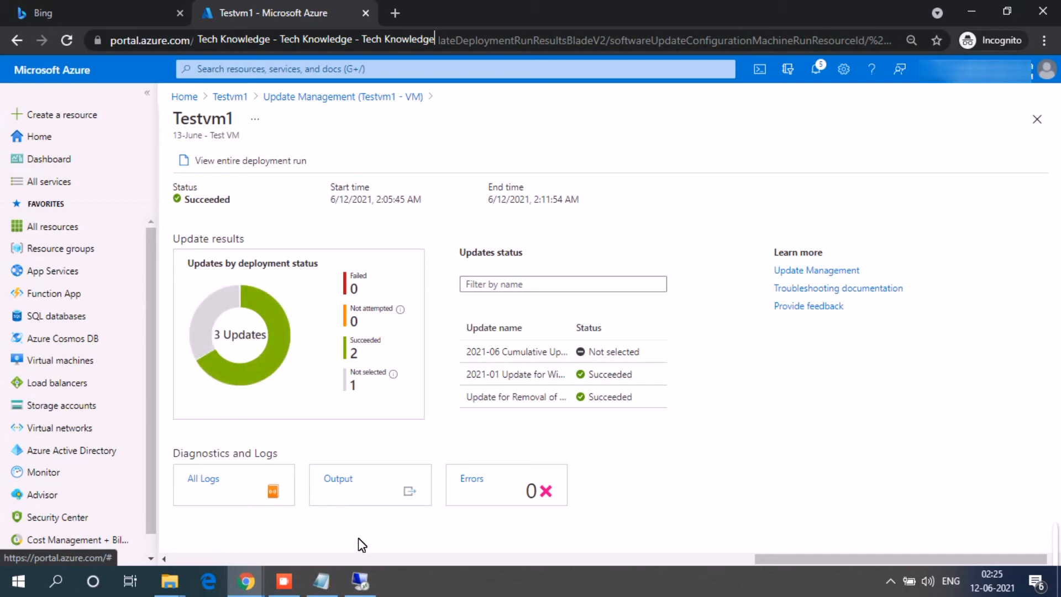
# Step: Switch to the Remote Desktop session of Testvm1 and open a command prompt
pyautogui.click(360, 581)
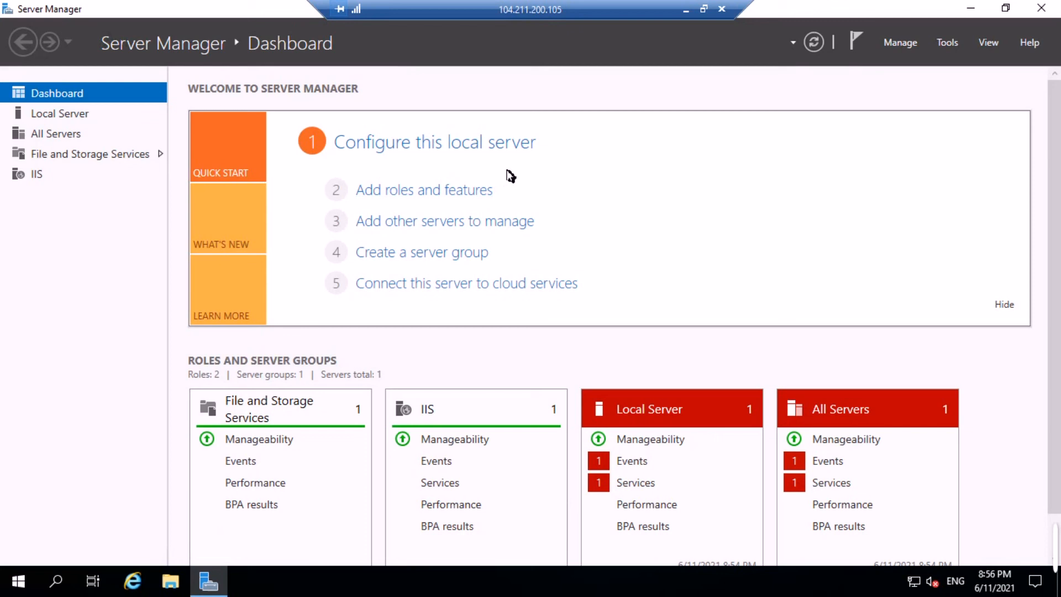
pyautogui.press('super+r')
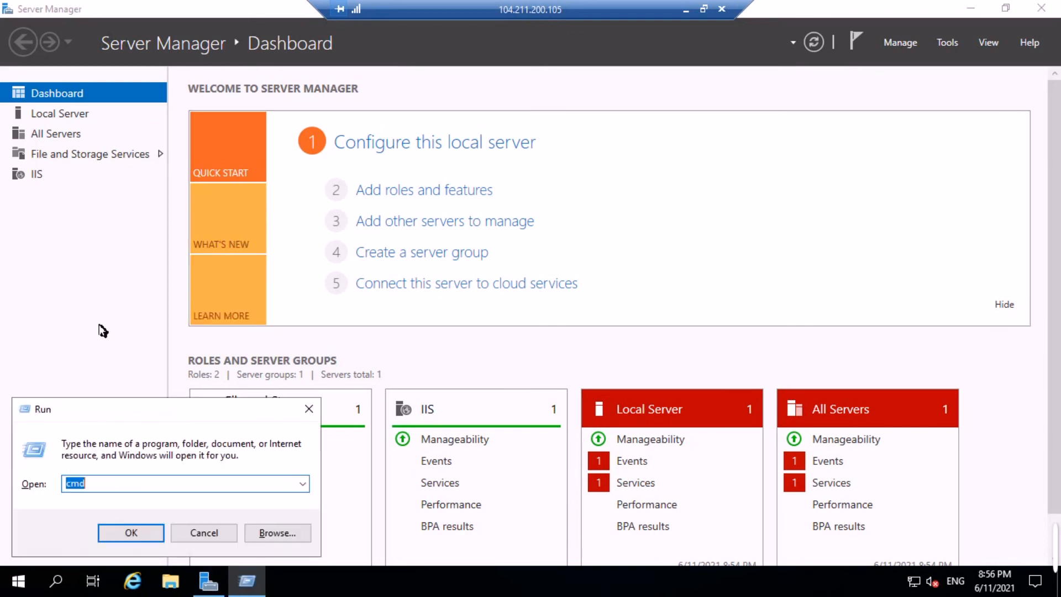
pyautogui.press('Return')
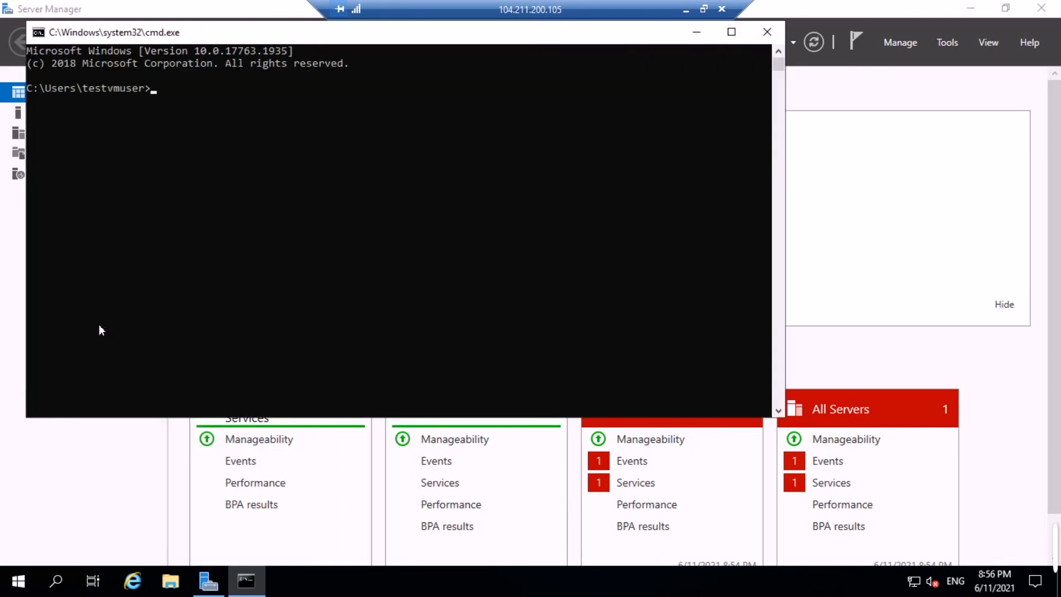
pyautogui.moveTo(313, 42); pyautogui.dragTo(474, 134)
# Step: Launch the text-based Server Configuration tool from the command prompt
pyautogui.write('scon')
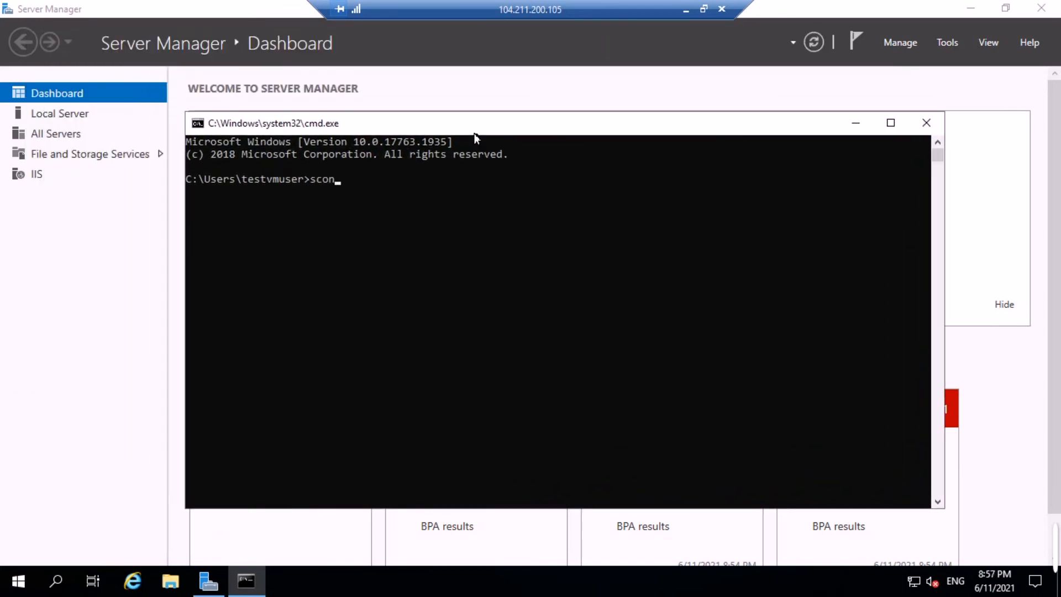
pyautogui.press('BackSpace')
pyautogui.press('BackSpace')
pyautogui.press('BackSpace')
pyautogui.press('BackSpace')
pyautogui.write('tsdiscon')
pyautogui.press('Return')
pyautogui.click(445, 388)
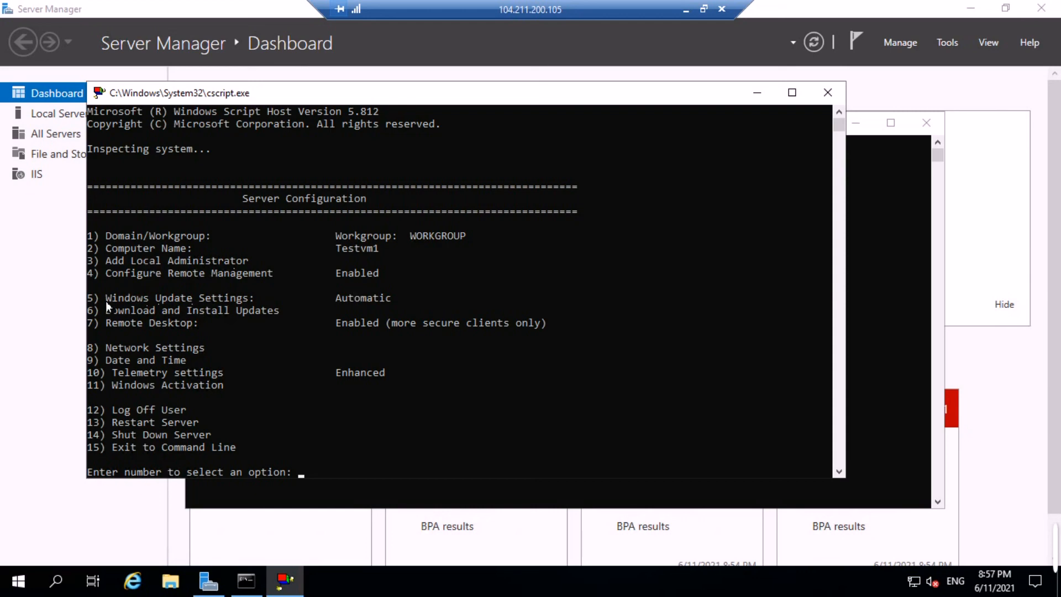
# Step: Change option 5, Windows Update Settings, to Manual in the Server Configuration tool
pyautogui.write('5')
pyautogui.press('Return')
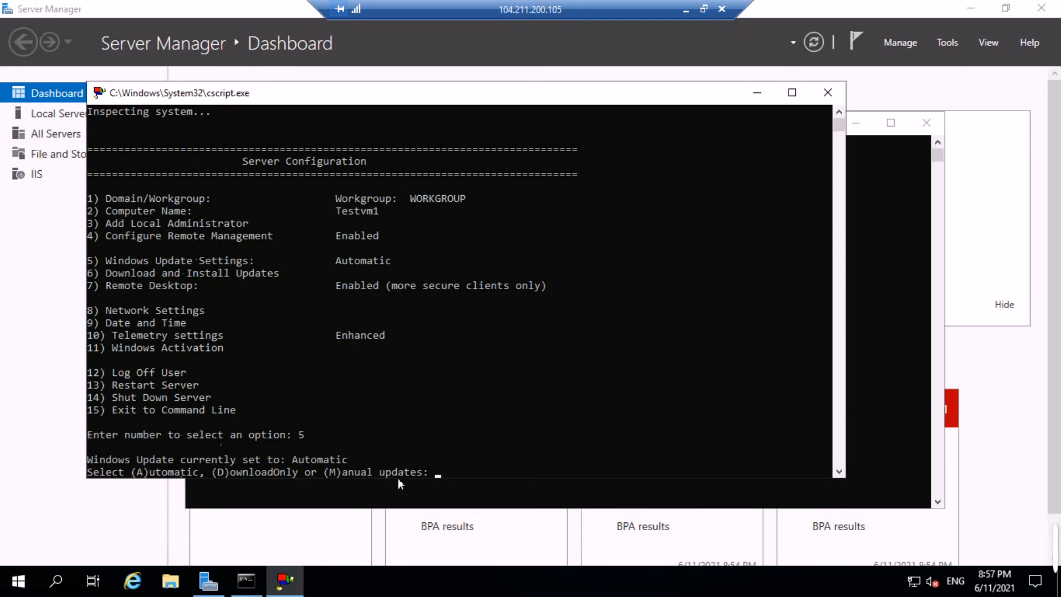
pyautogui.press('Return')
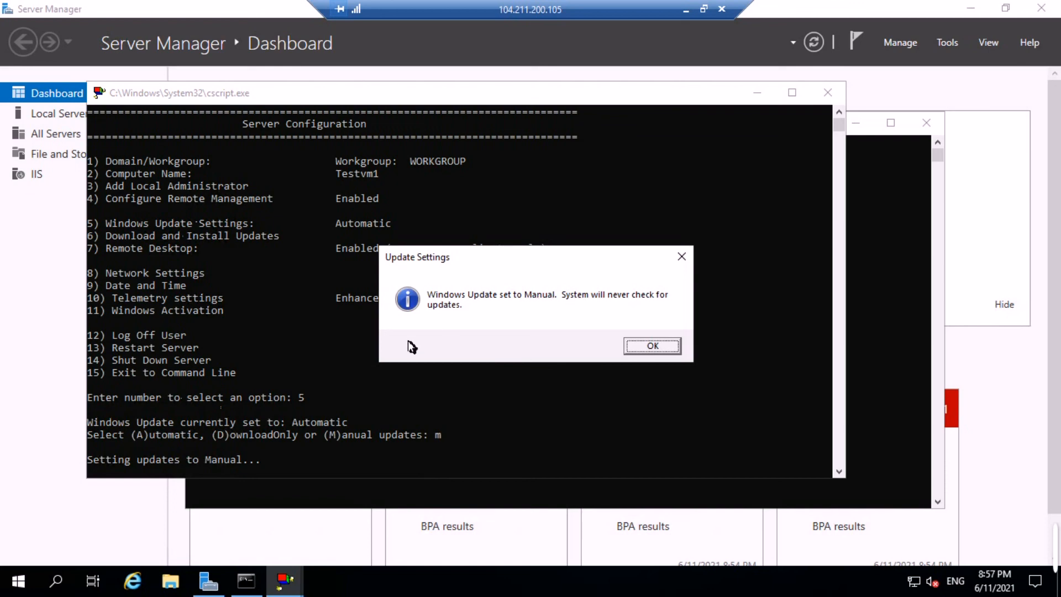
pyautogui.click(642, 352)
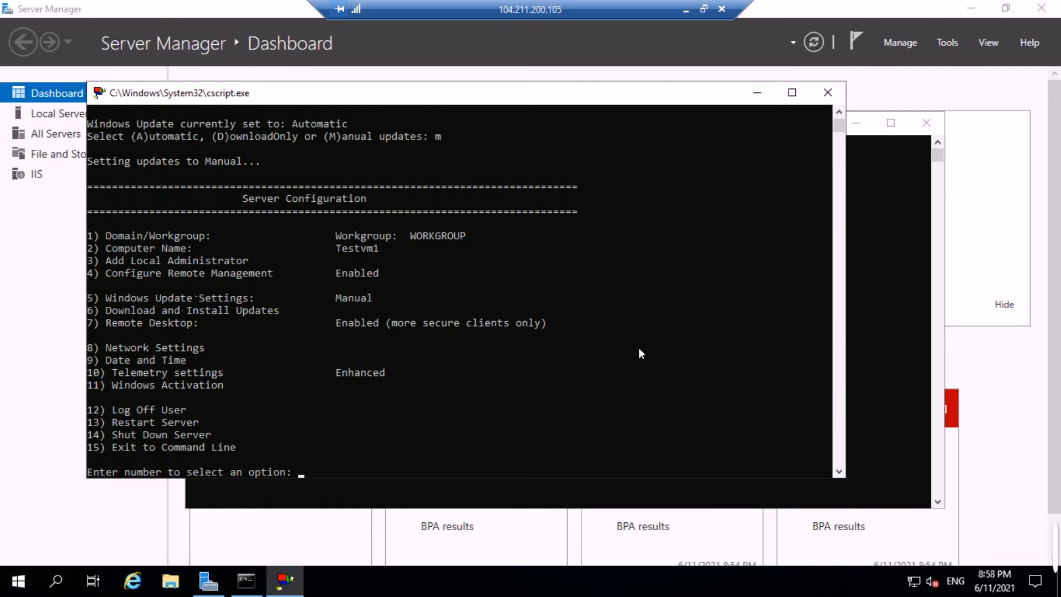
# Step: Close the Server Configuration and command prompt windows and return to the Azure portal
pyautogui.click(833, 97)
pyautogui.click(925, 122)
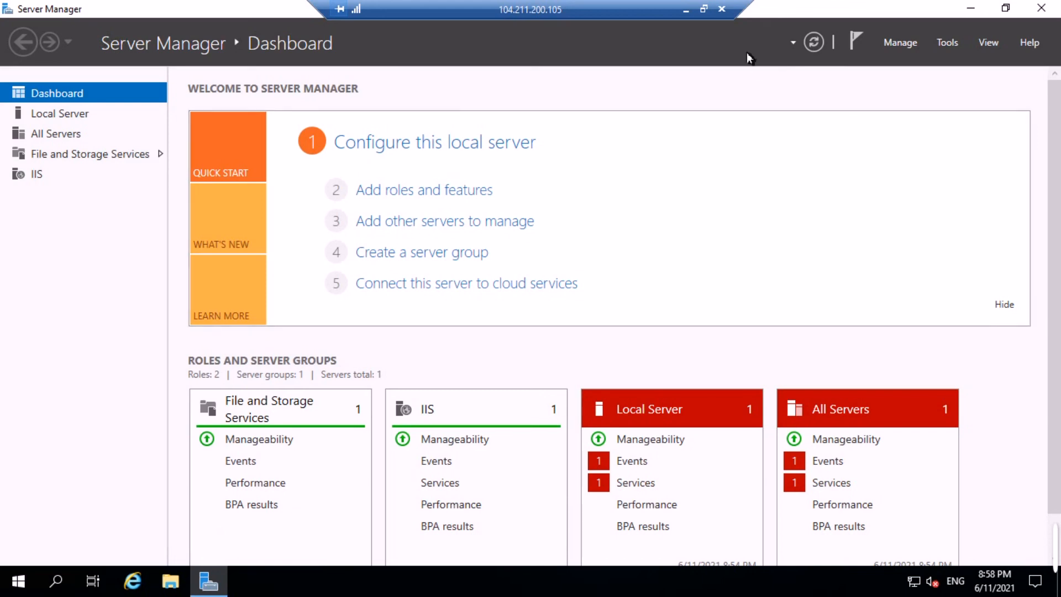
pyautogui.click(685, 8)
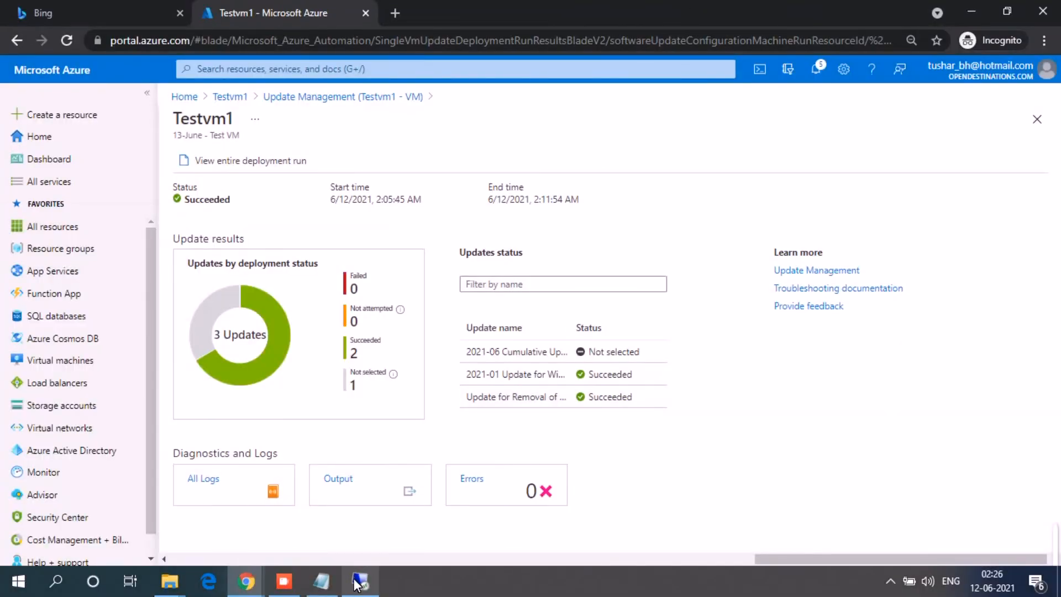